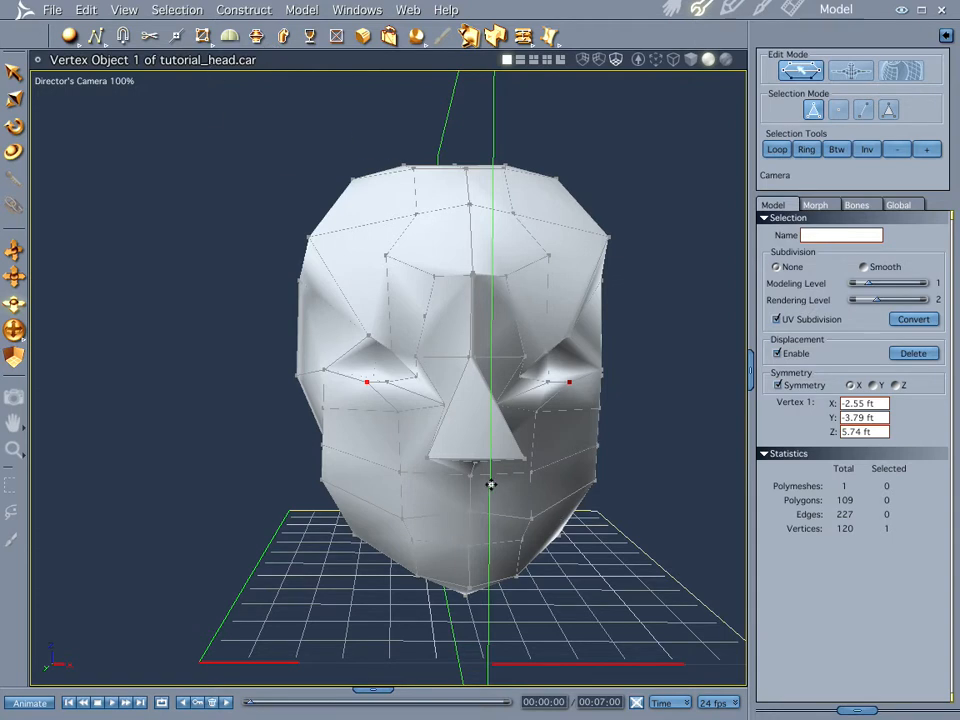
# - Set the head mesh's subdivision to Smooth and inspect it from an angle
pyautogui.moveTo(508, 463); pyautogui.dragTo(560, 421, button='middle')
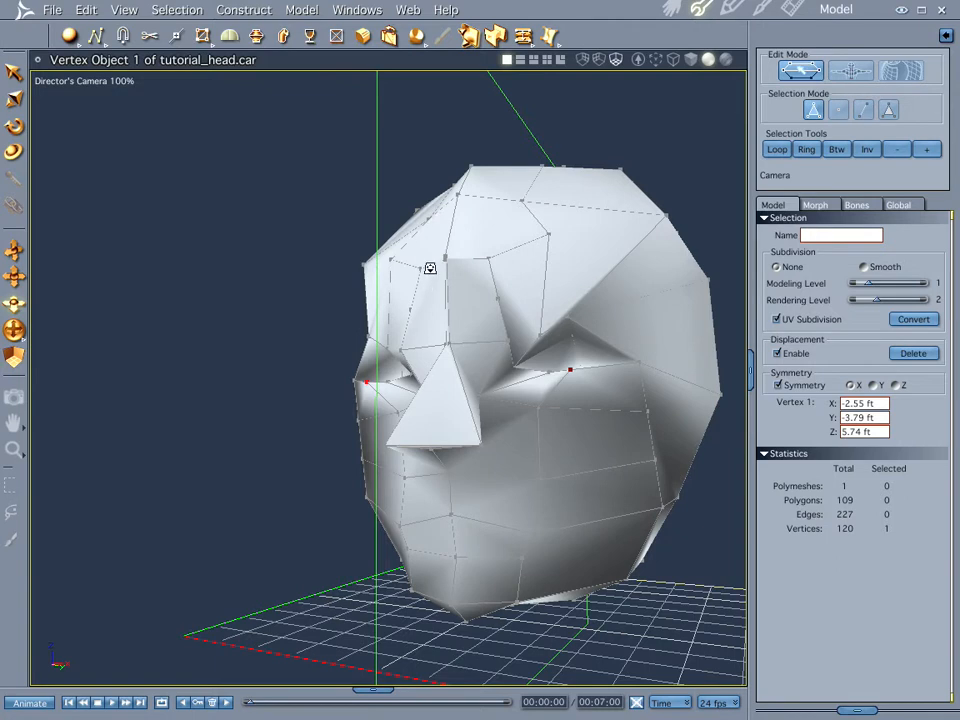
pyautogui.click(864, 267)
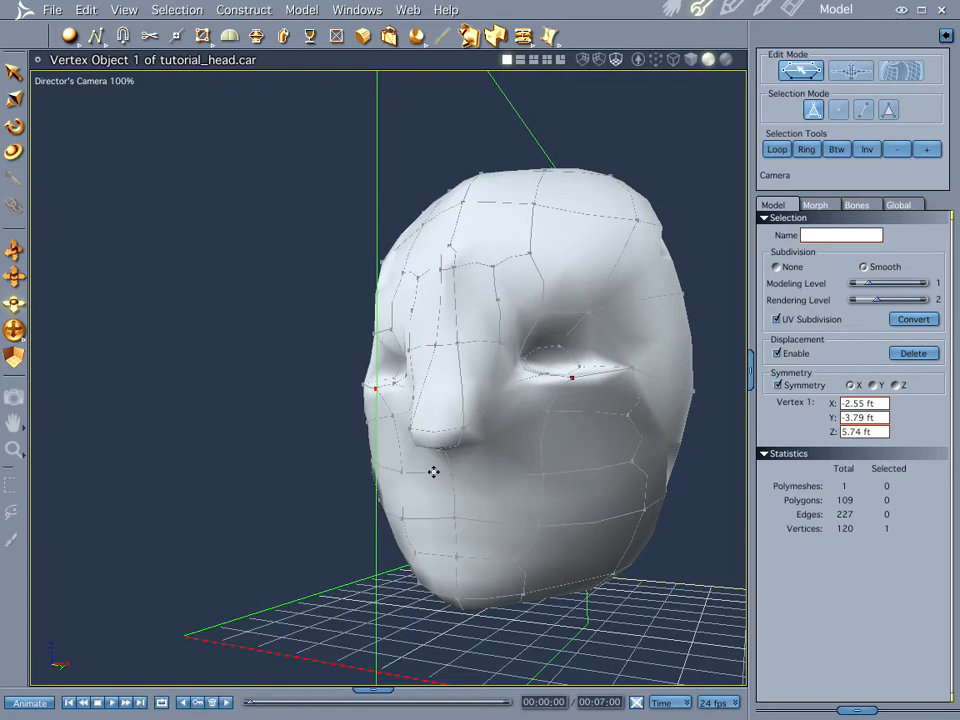
pyautogui.moveTo(429, 498); pyautogui.dragTo(436, 538)
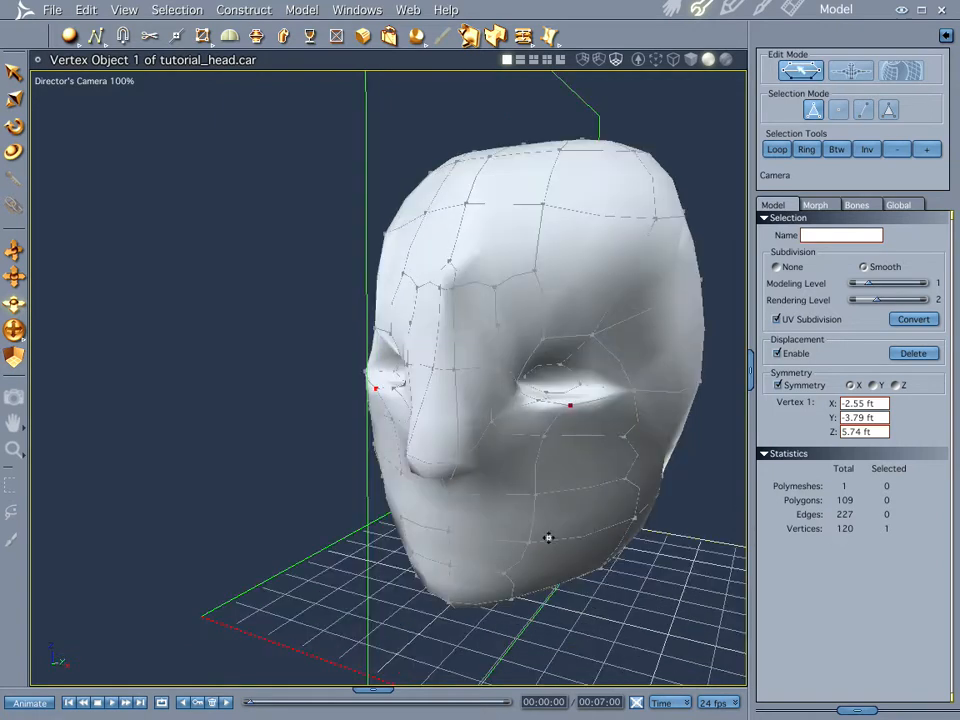
# - Show the head in the four-view layout and display the Left view with smooth shading
pyautogui.click(546, 62)
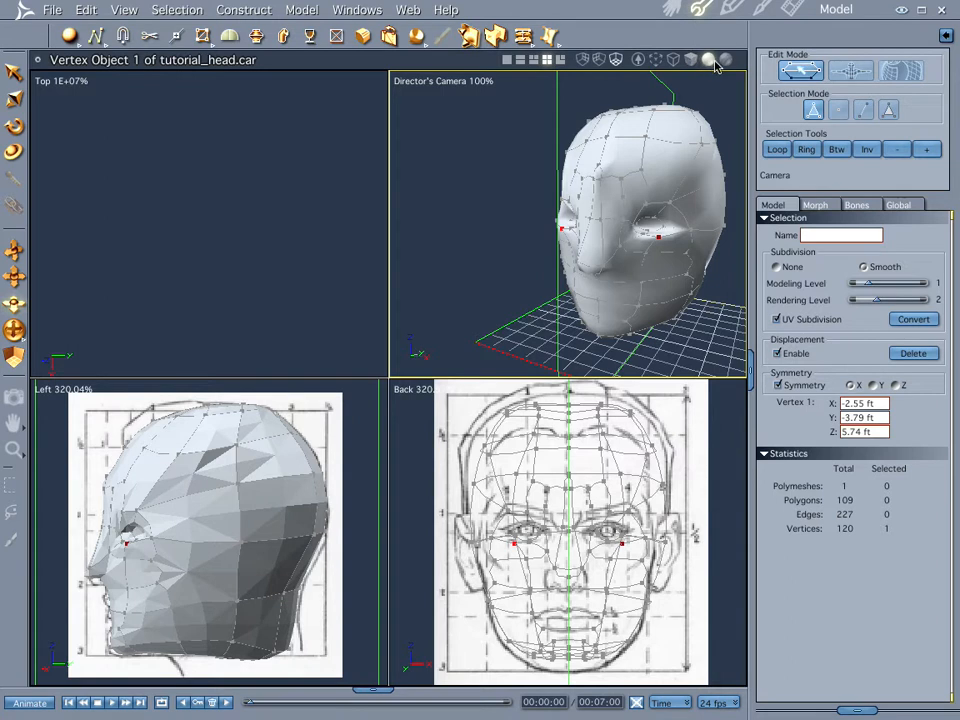
pyautogui.click(311, 256)
pyautogui.hotkey('ctrl', 'z')
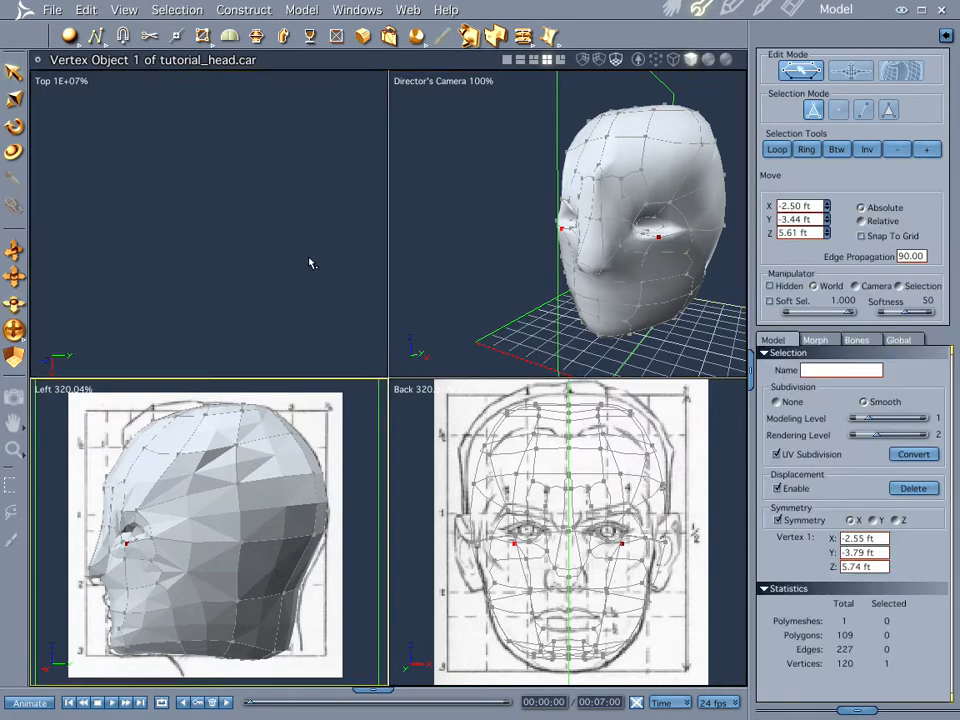
pyautogui.click(709, 60)
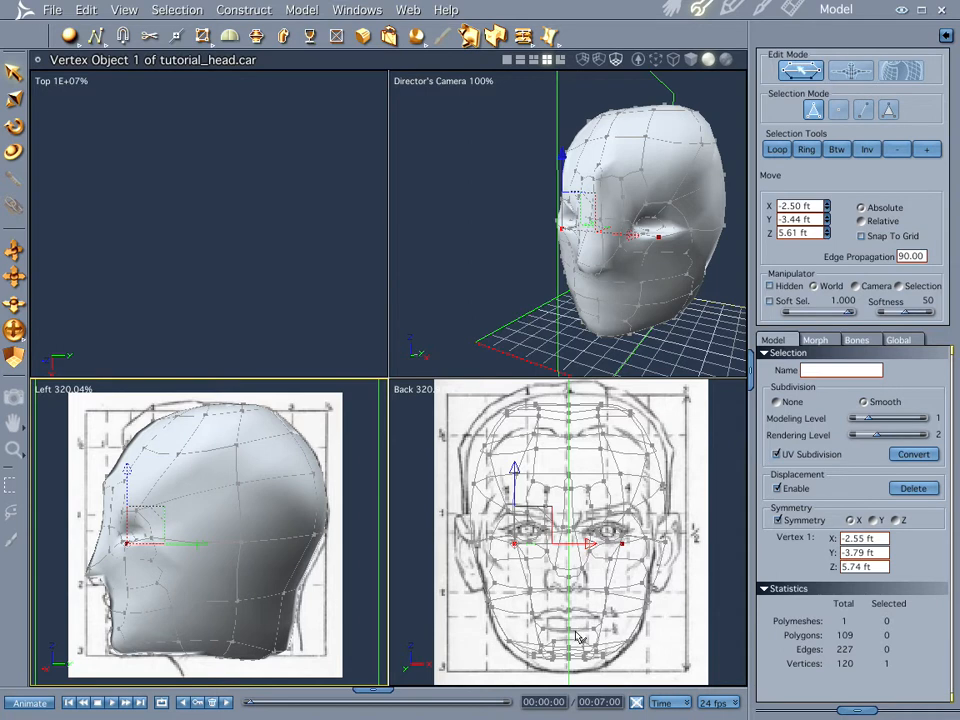
# - Select the polygon on the side of the lower jaw and move it outward along X to 2.39 ft
pyautogui.click(518, 652)
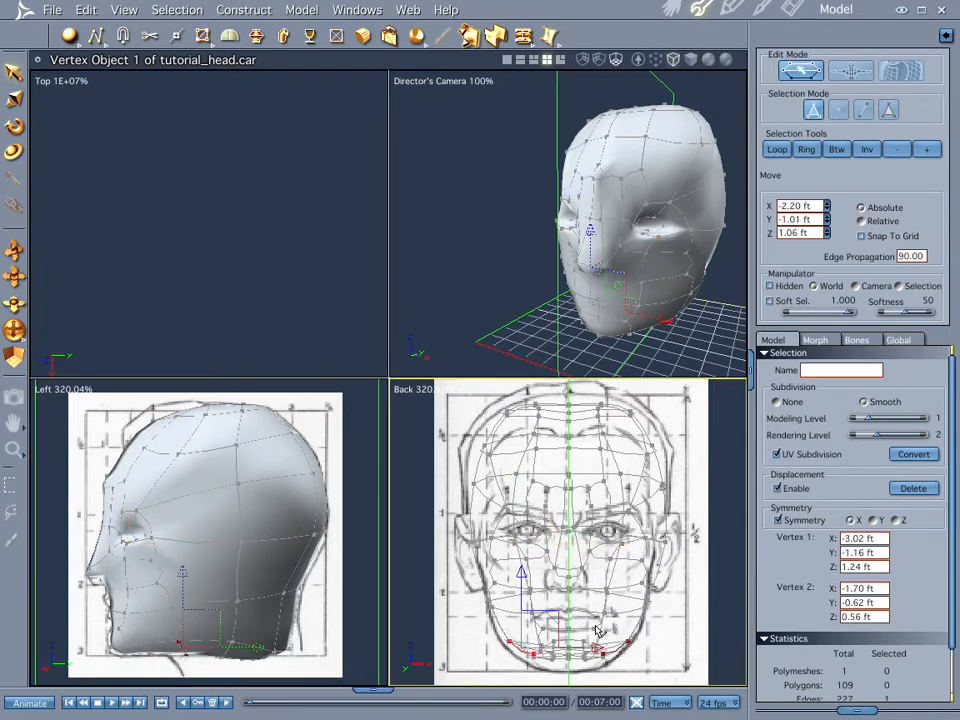
pyautogui.click(141, 636)
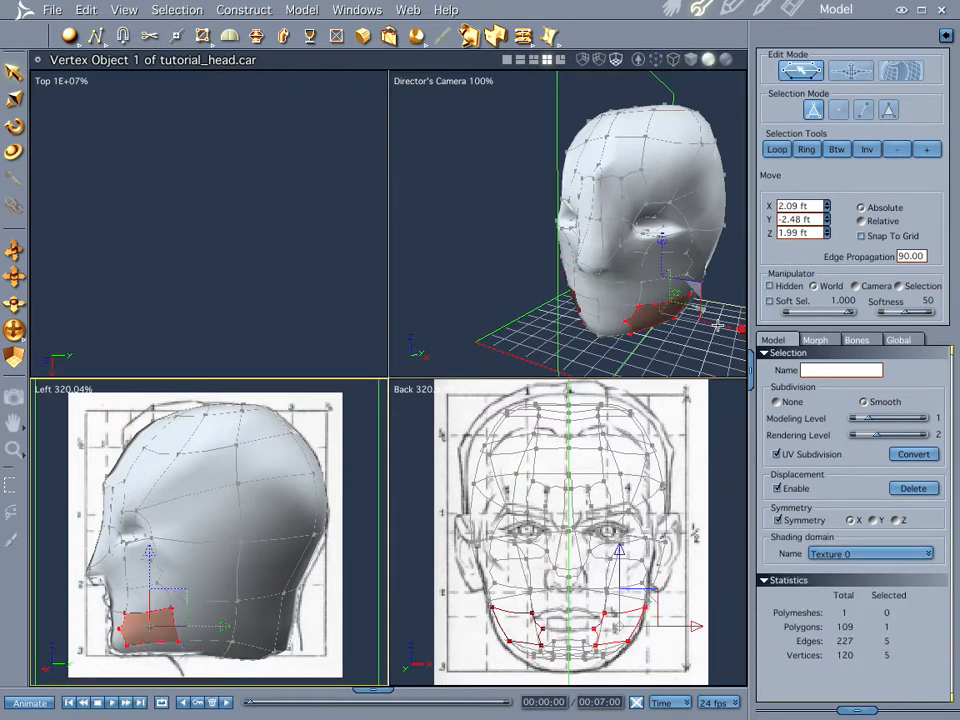
pyautogui.moveTo(717, 325); pyautogui.dragTo(764, 346)
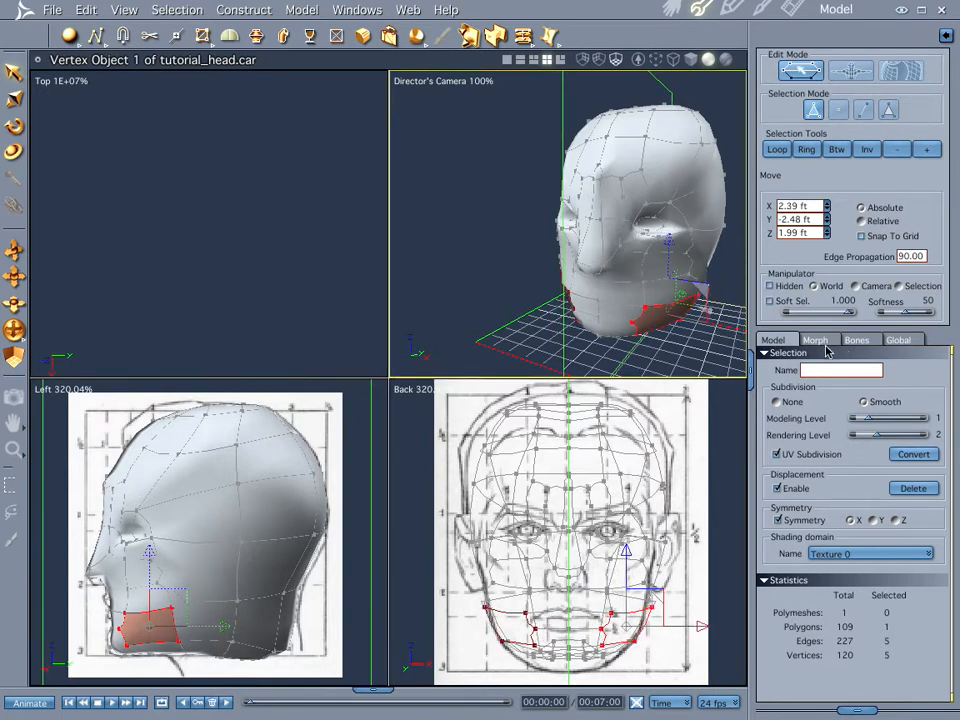
# - Lower the bottom edge of the jaw polygon to Z 0.83 ft and rotate it in the Back view to follow the reference jawline
pyautogui.click(521, 645)
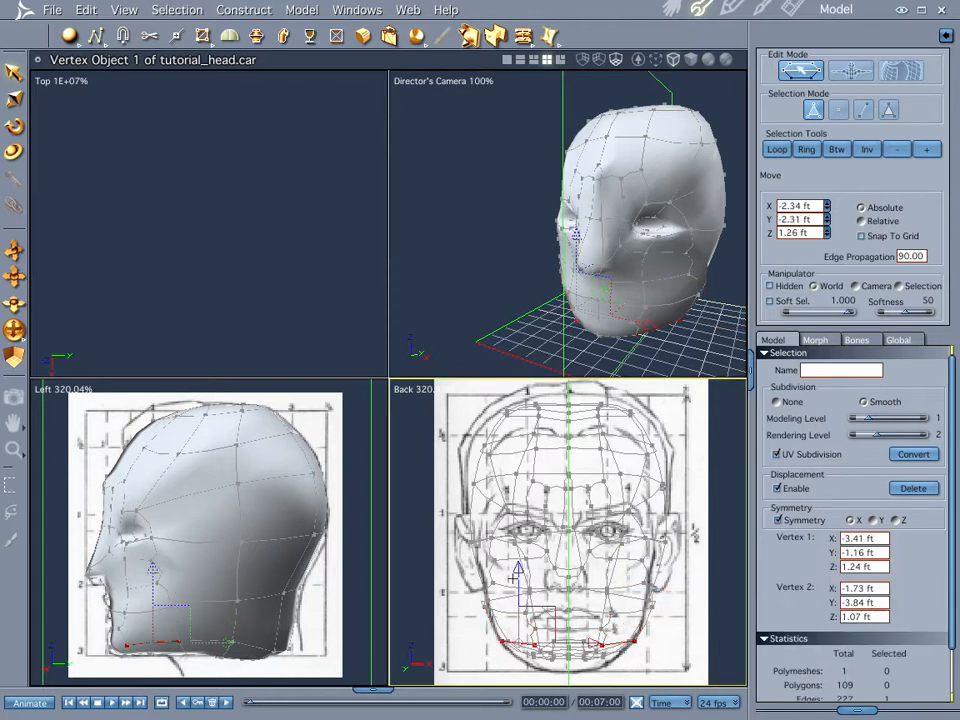
pyautogui.moveTo(516, 574); pyautogui.dragTo(518, 586)
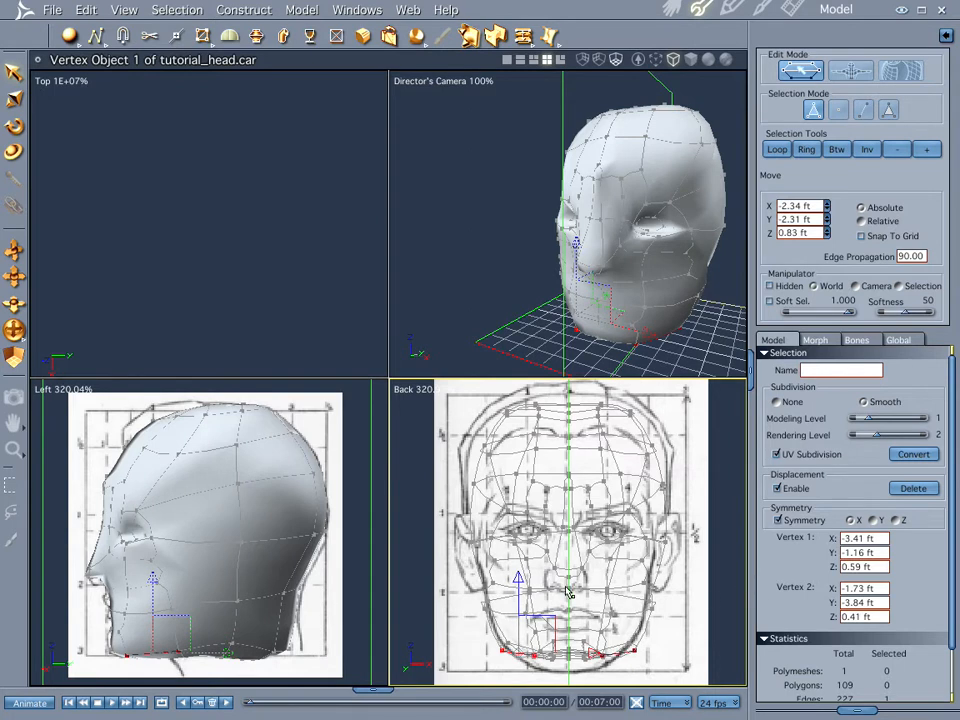
pyautogui.press('r')
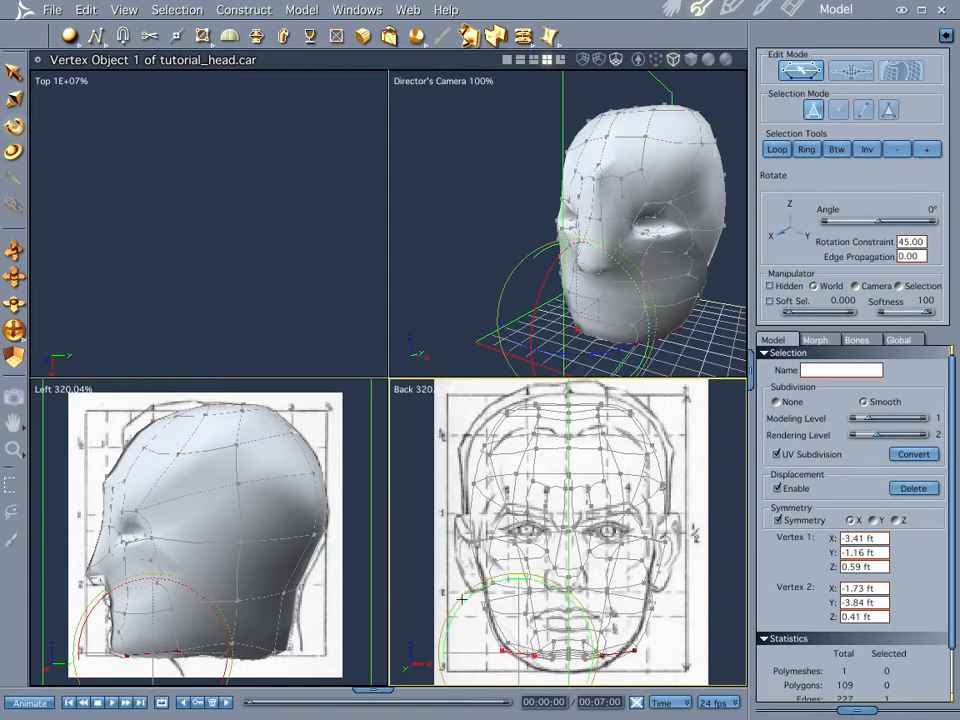
pyautogui.moveTo(469, 590); pyautogui.dragTo(493, 577)
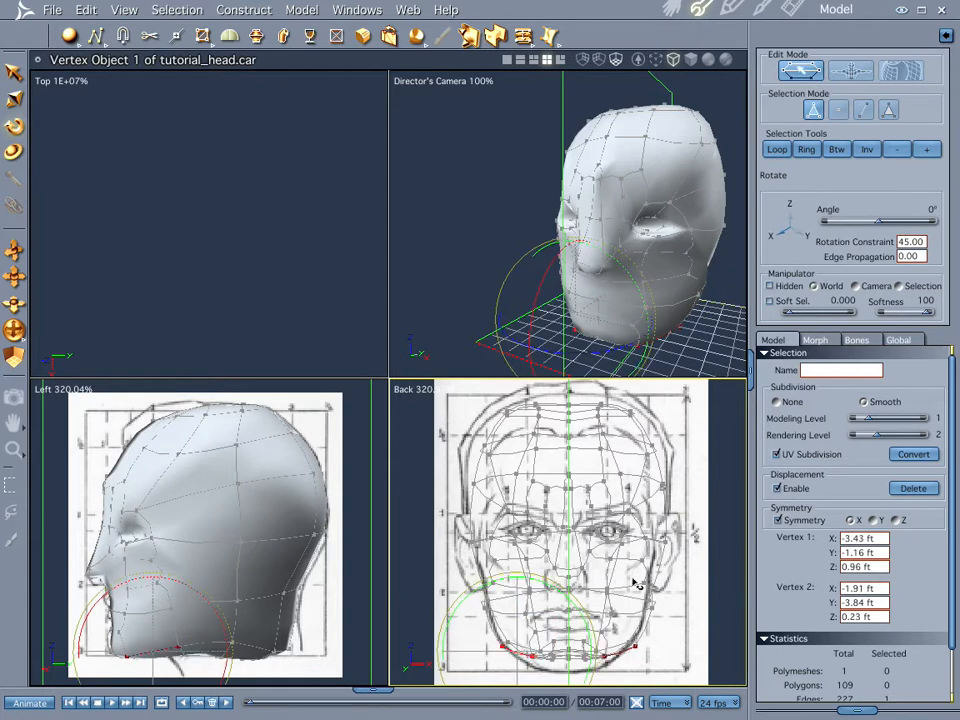
pyautogui.moveTo(479, 586); pyautogui.dragTo(485, 582)
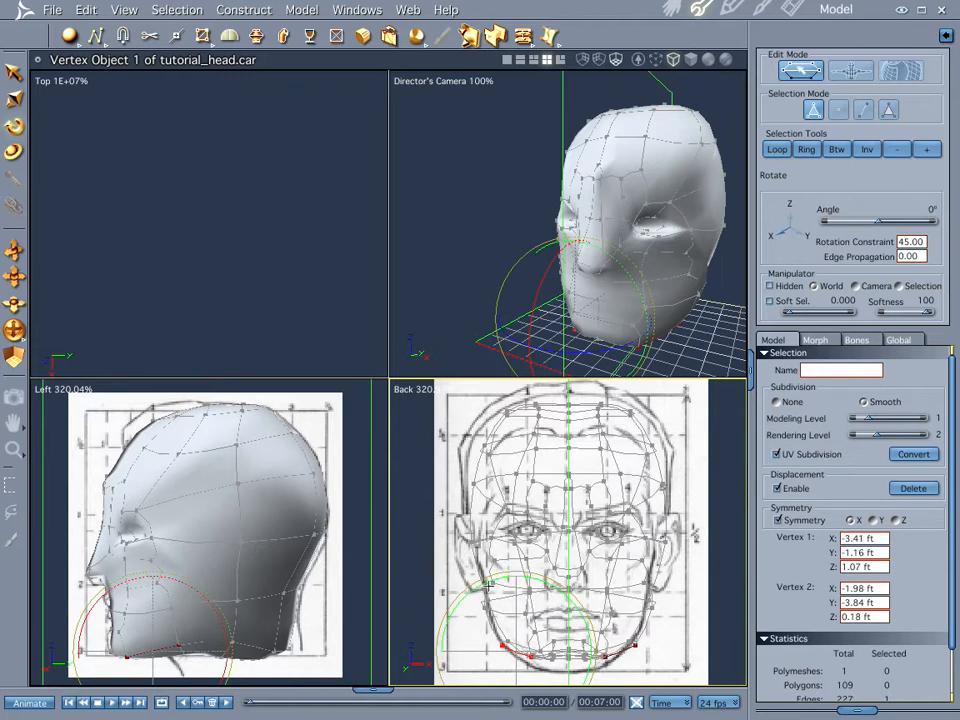
pyautogui.moveTo(485, 588); pyautogui.dragTo(494, 581)
pyautogui.press('t')
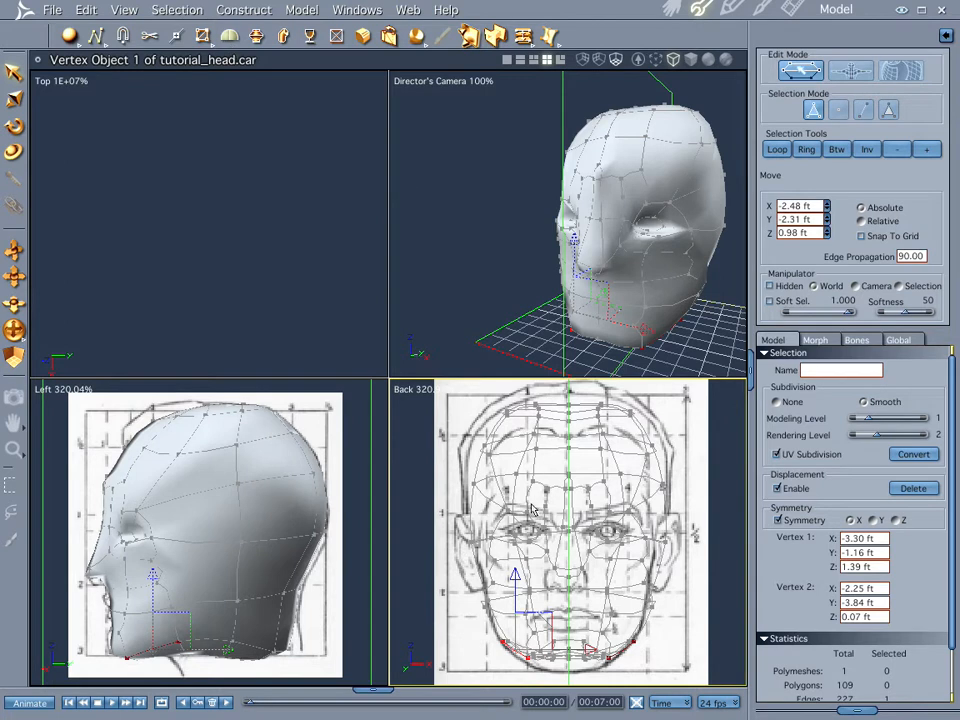
# - Select the edges around the upper outer side of the eye and add a vertex on the outermost one
pyautogui.click(129, 512)
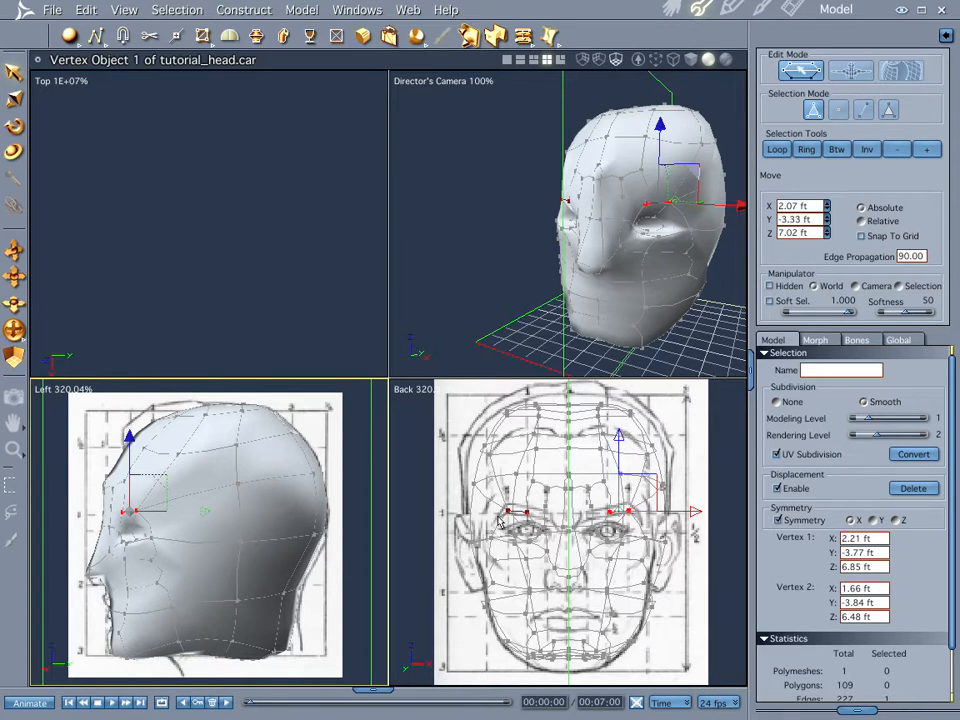
pyautogui.keyDown('shift'); pyautogui.click(150, 536); pyautogui.keyUp('shift')
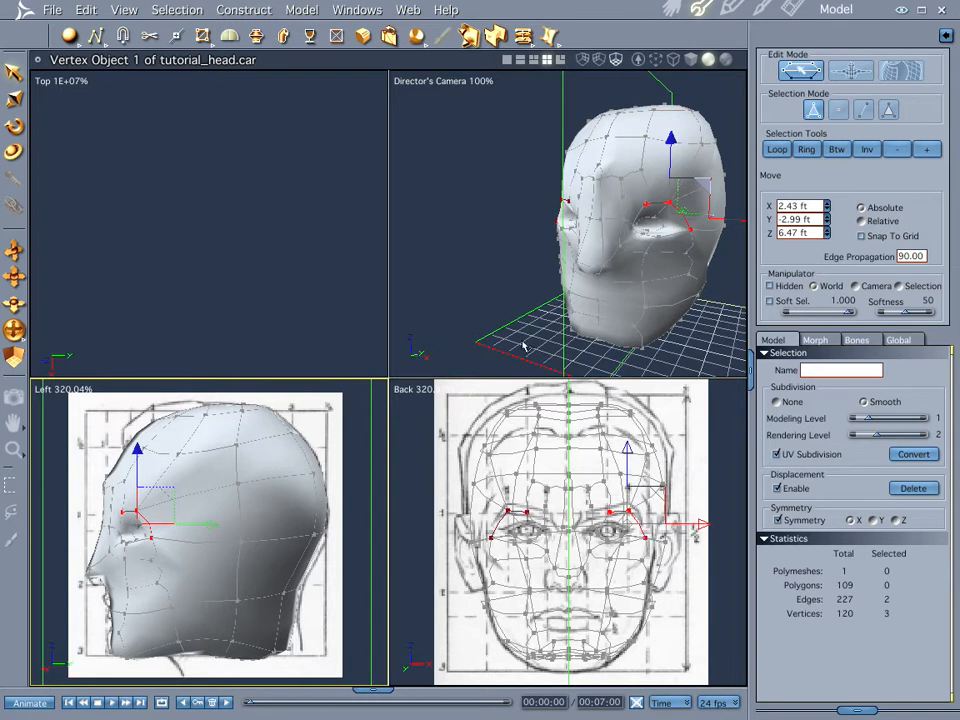
pyautogui.click(172, 38)
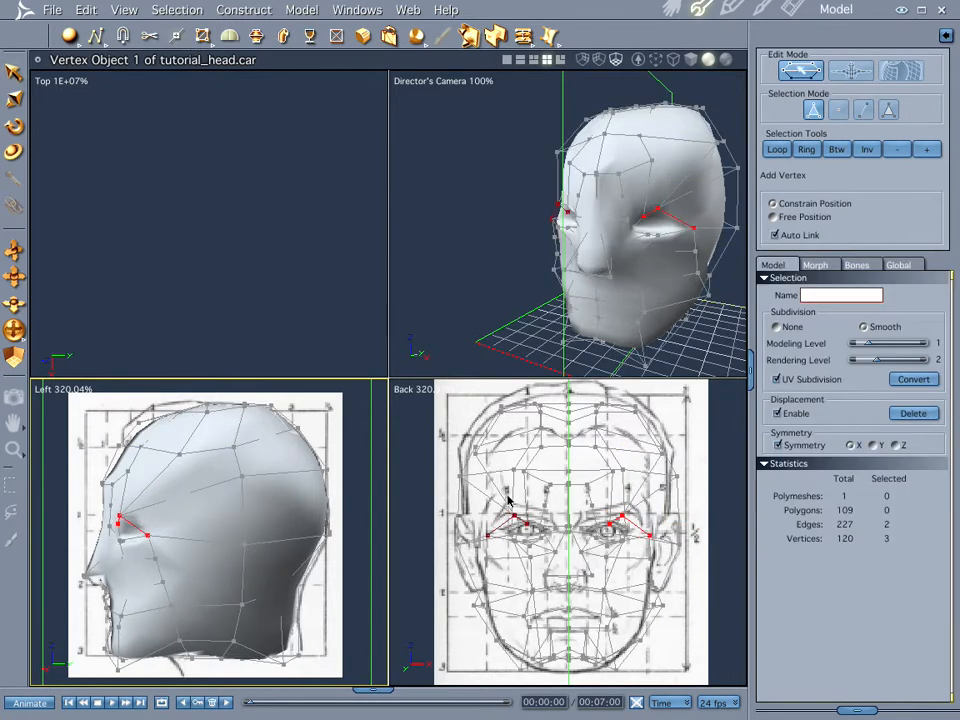
pyautogui.click(640, 529)
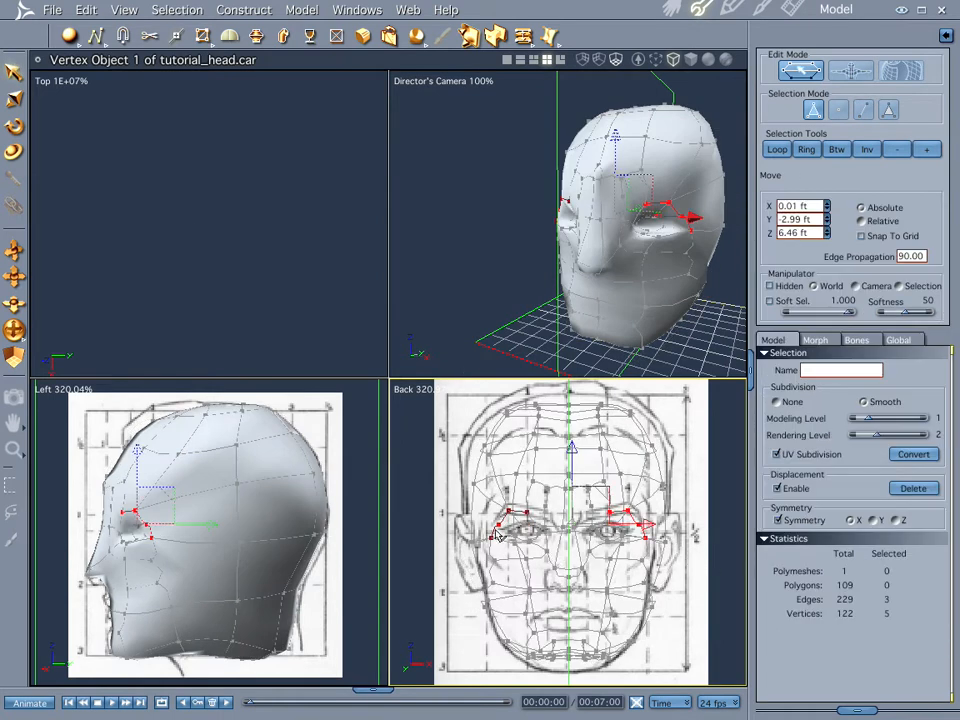
# - Restrict selection to vertices and move the outer eye-corner vertex inward to about X 2.89 ft
pyautogui.click(840, 110)
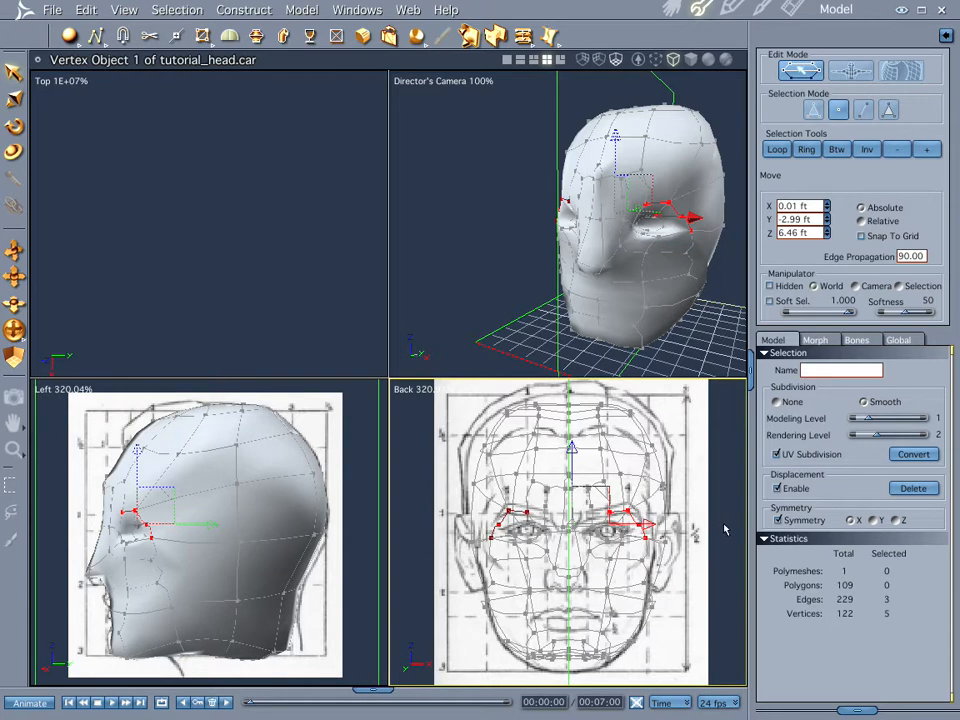
pyautogui.click(725, 530)
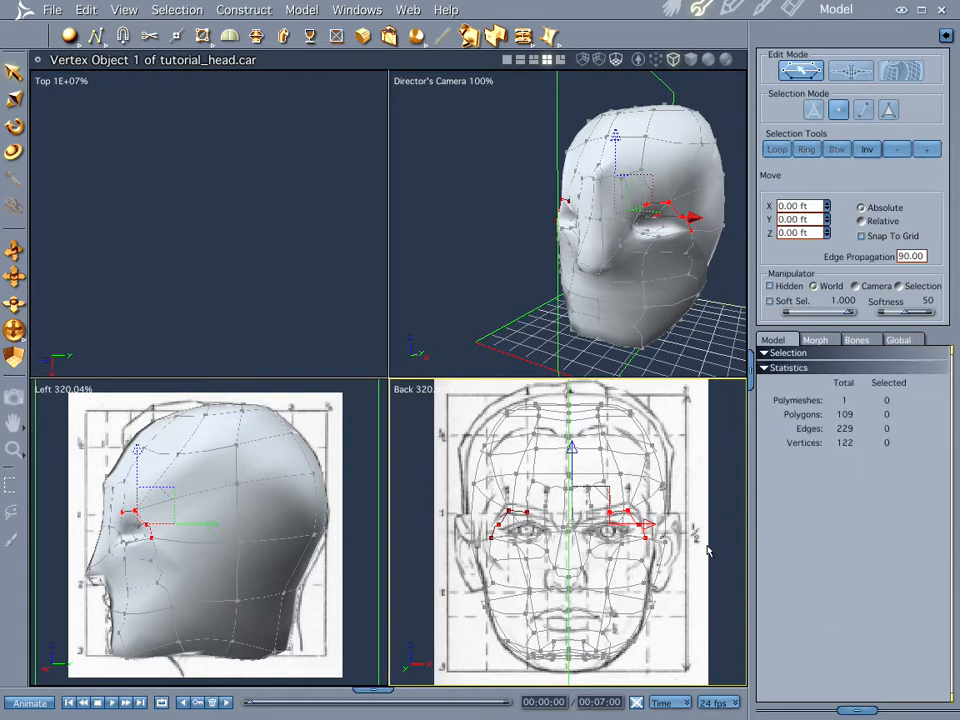
pyautogui.click(639, 526)
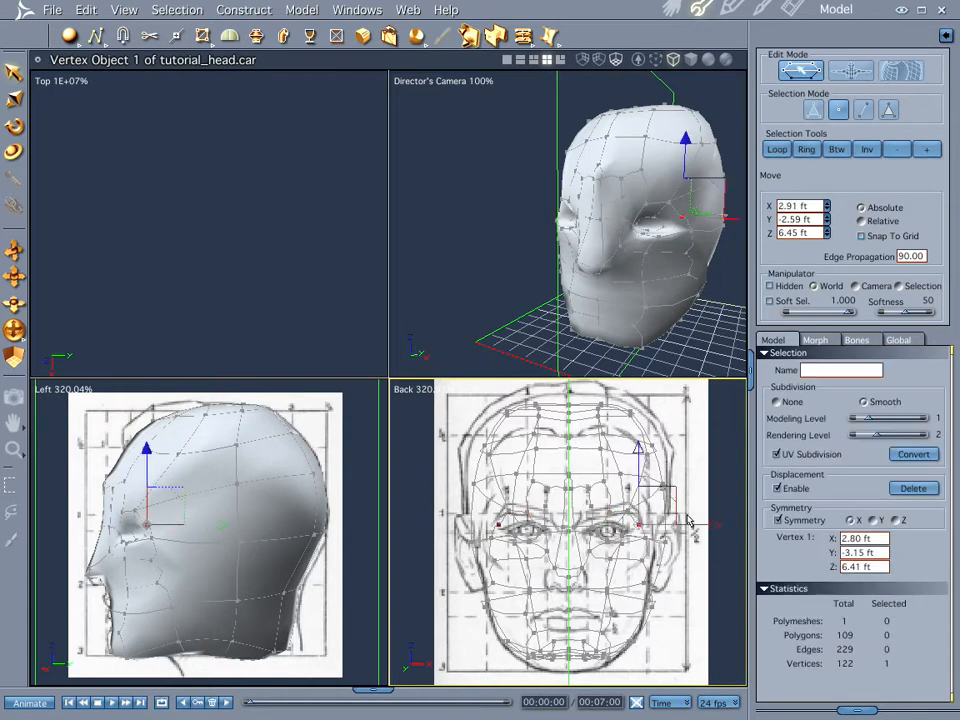
pyautogui.moveTo(647, 543); pyautogui.dragTo(701, 543)
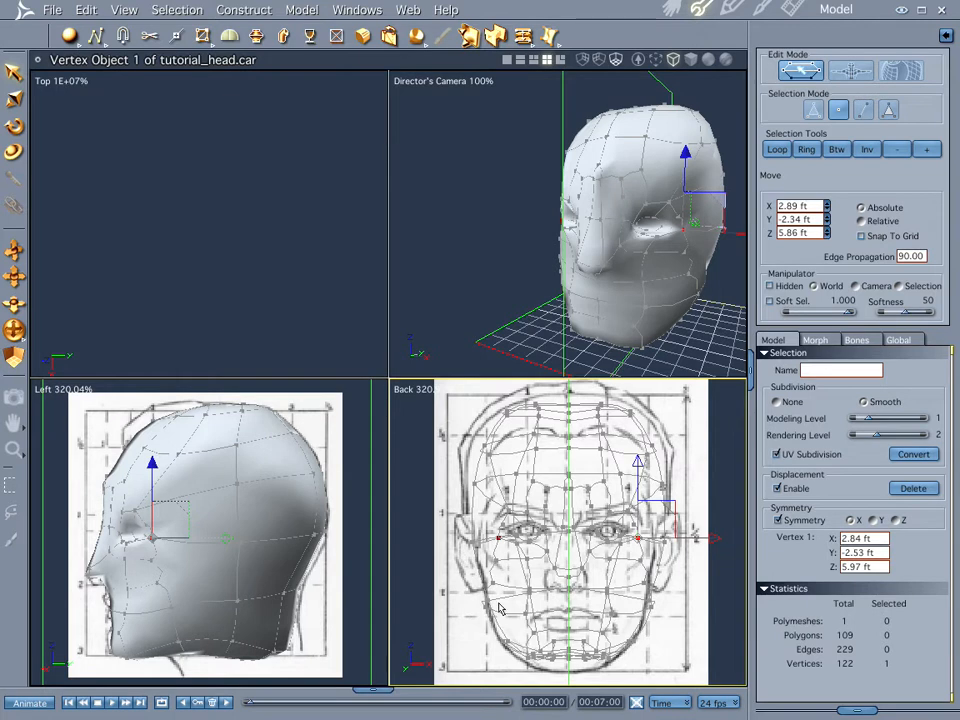
# - Return to the automatic selection mode, select the chin polygon and move it forward to Y -4.28 ft
pyautogui.click(117, 651)
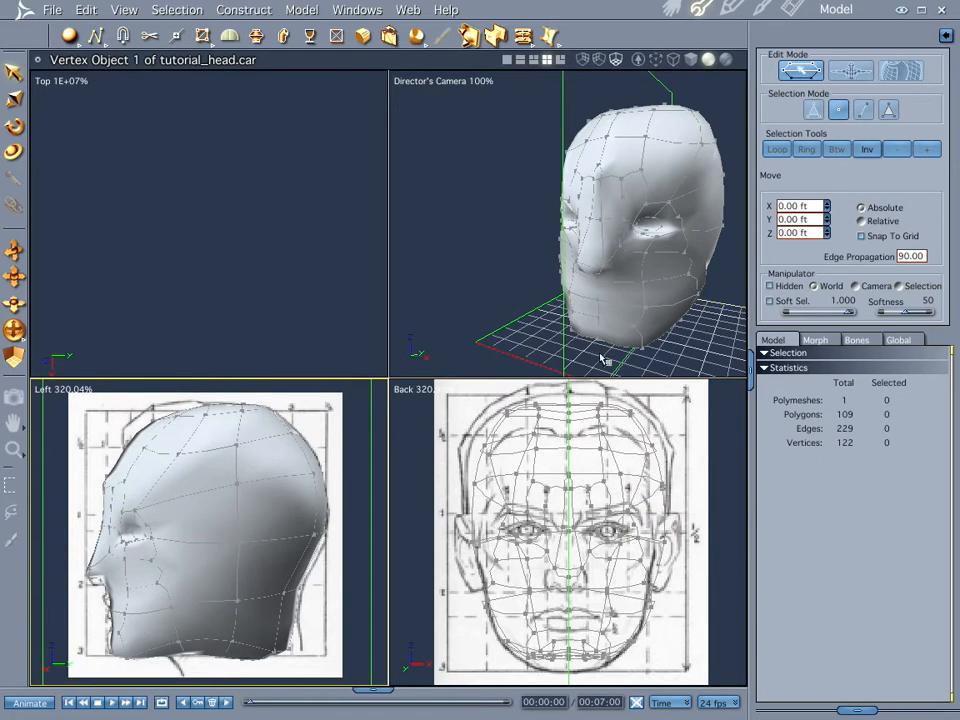
pyautogui.click(813, 109)
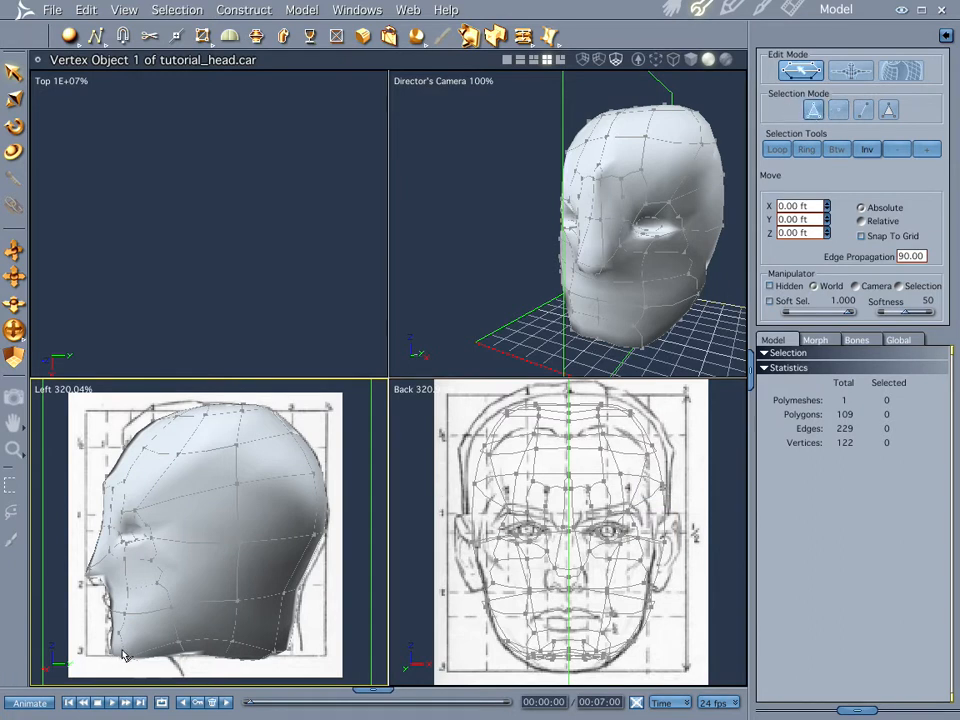
pyautogui.click(111, 577)
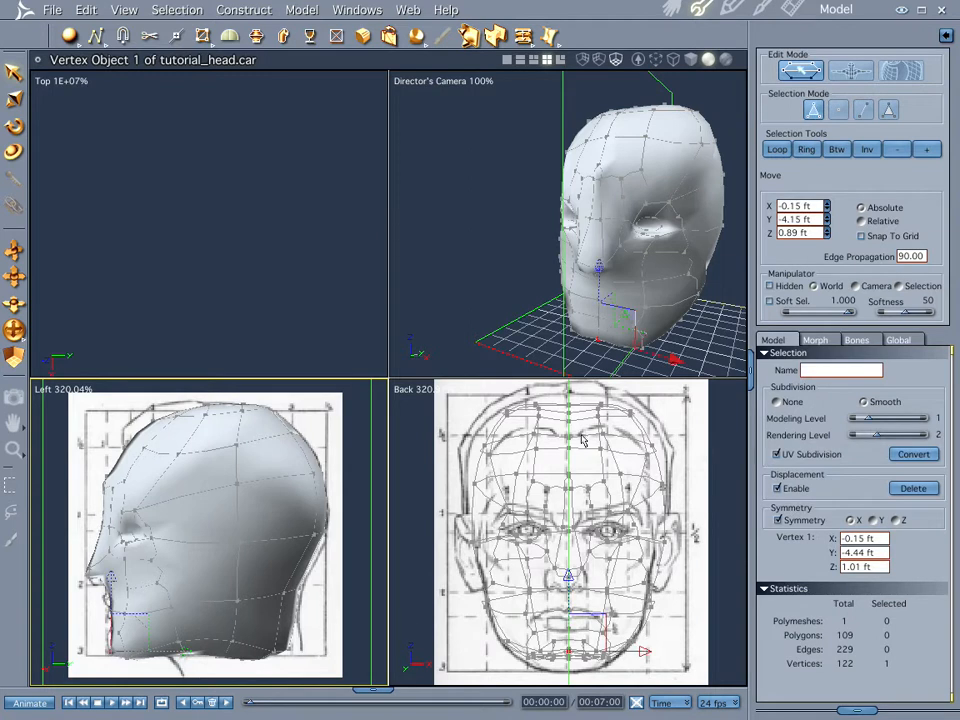
pyautogui.click(615, 340)
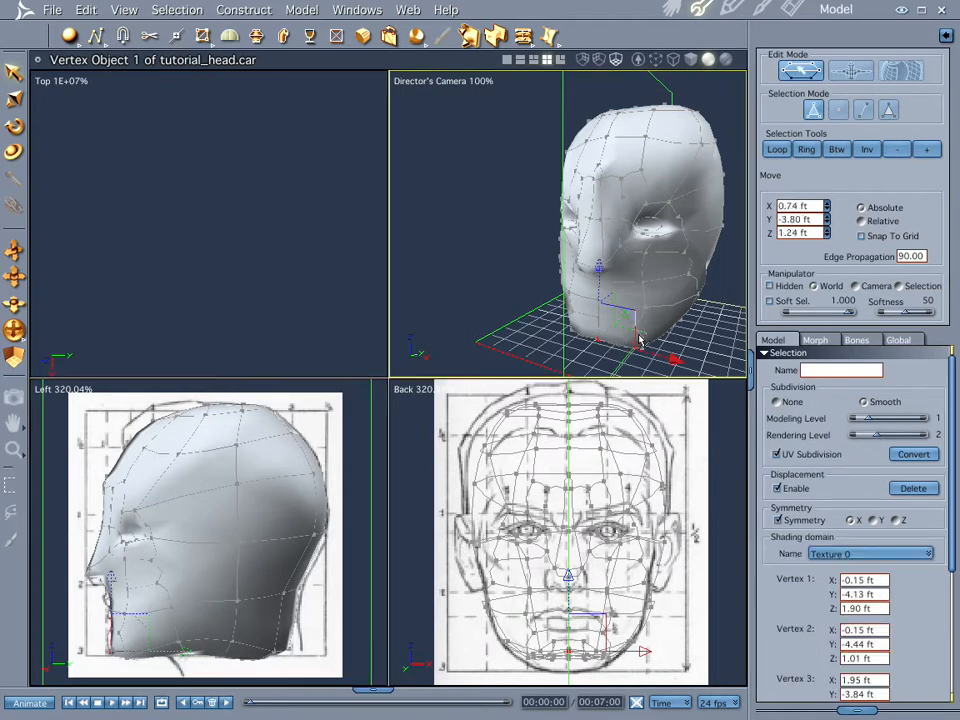
pyautogui.moveTo(193, 642); pyautogui.dragTo(181, 642)
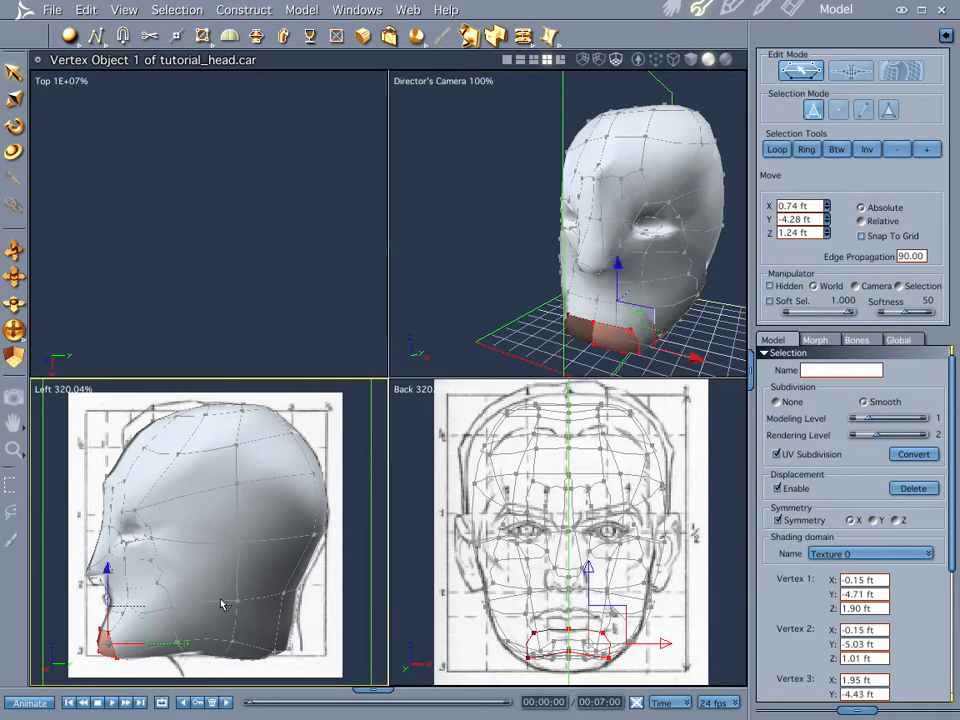
# - Narrow the chin polygon to X 0.69 ft and raise it to Z 1.54 ft
pyautogui.moveTo(693, 360); pyautogui.dragTo(690, 359)
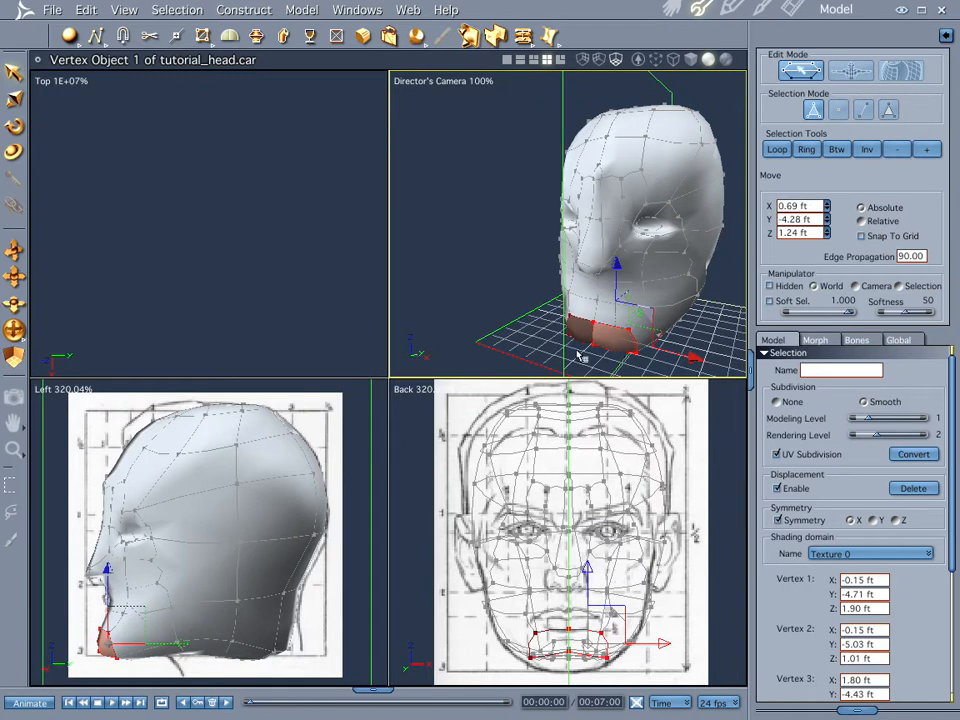
pyautogui.moveTo(693, 360); pyautogui.dragTo(697, 372)
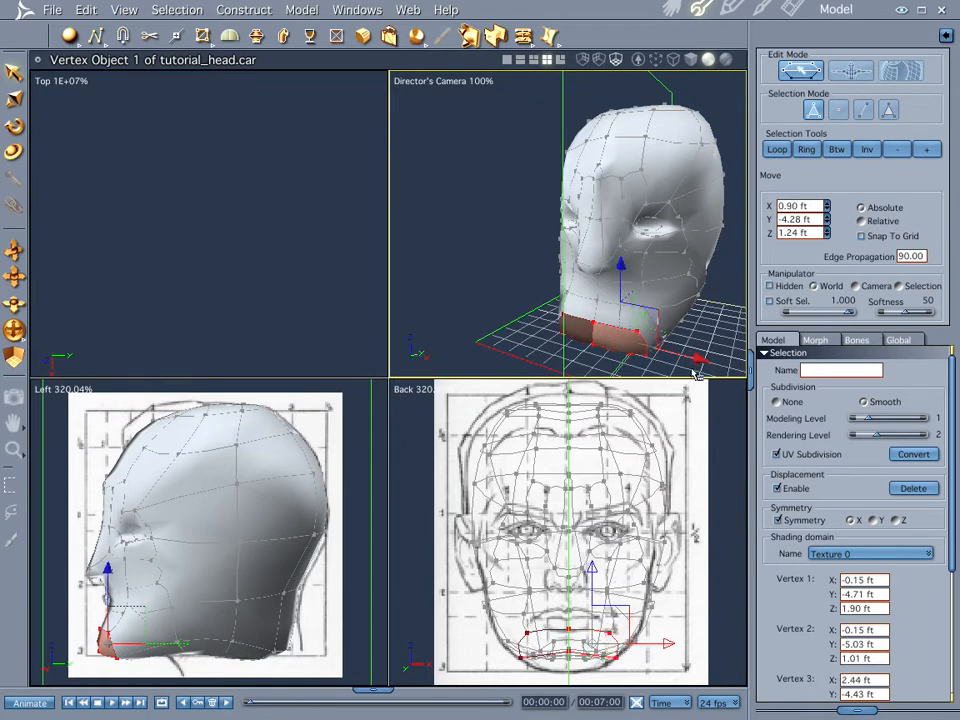
pyautogui.hotkey('ctrl', 'z')
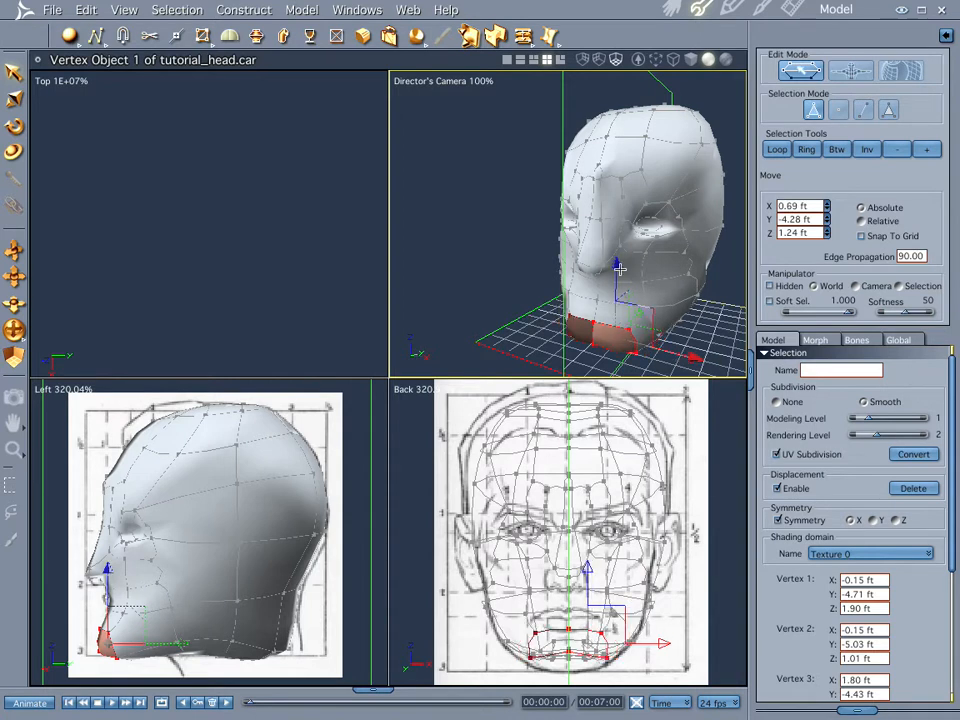
pyautogui.moveTo(614, 262); pyautogui.dragTo(615, 250)
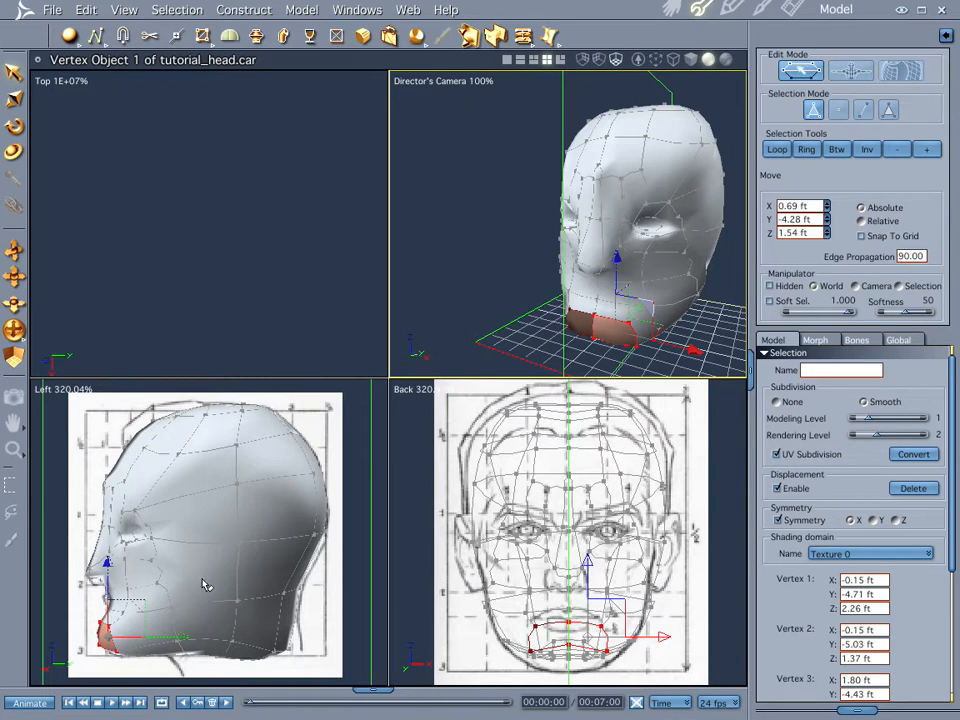
# - Rotate the chin polygon in the Left view so that its upper edge tilts forward, and return to the Move tool
pyautogui.press('r')
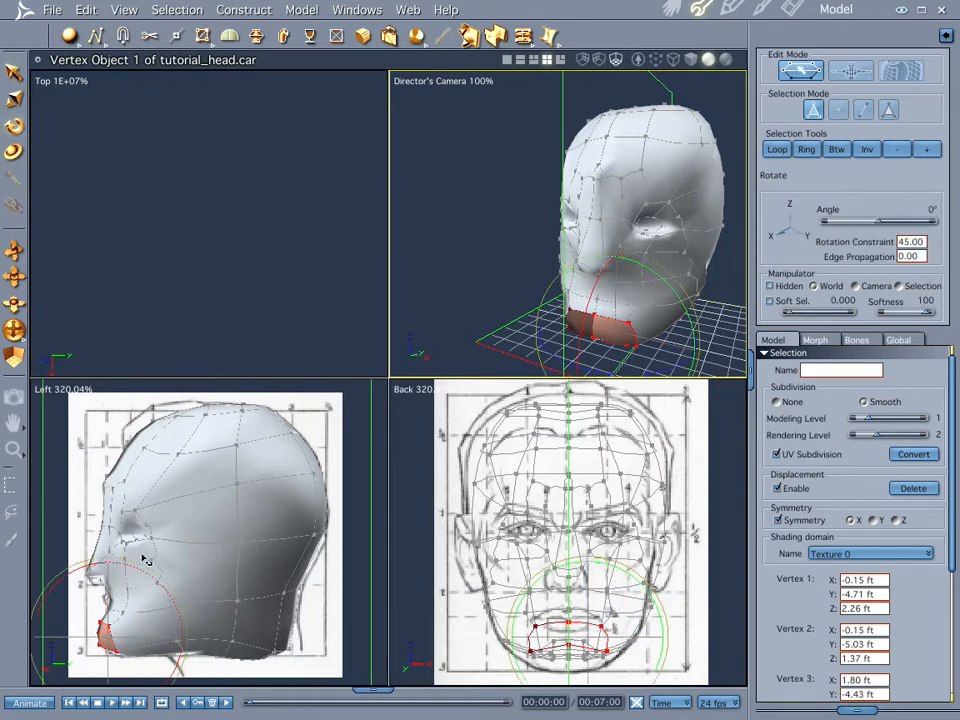
pyautogui.moveTo(61, 576); pyautogui.dragTo(59, 580)
pyautogui.press('t')
pyautogui.press('r')
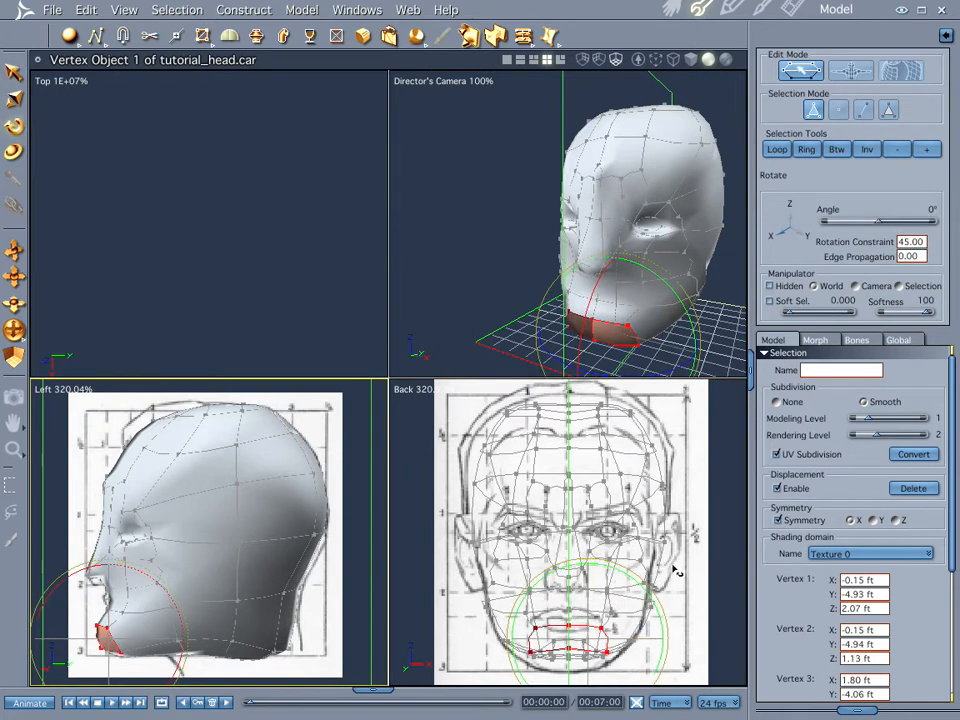
pyautogui.press('t')
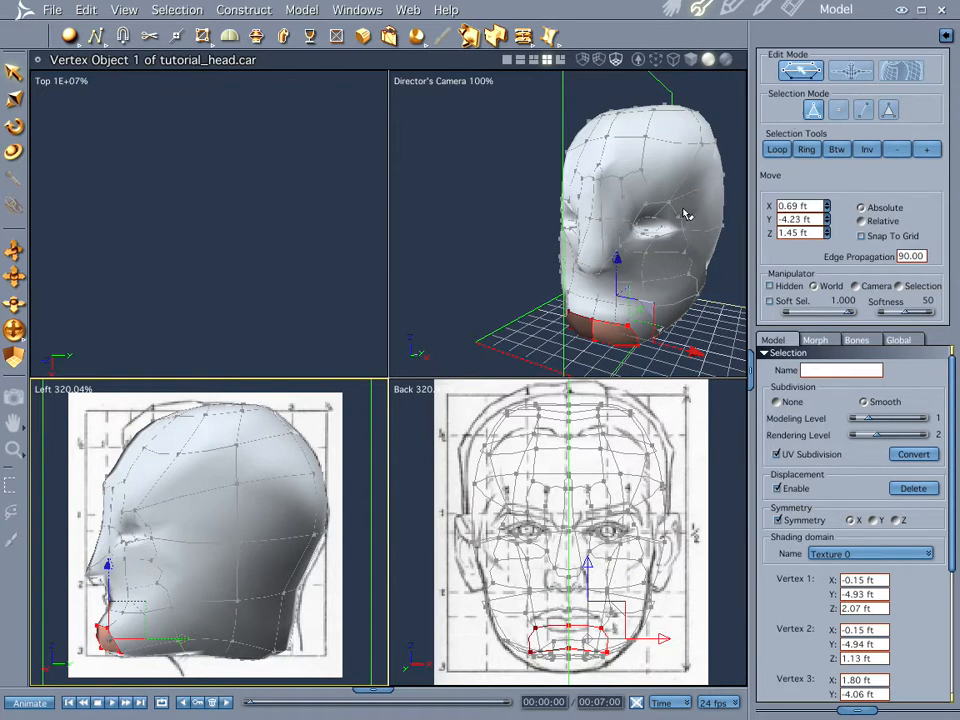
# - Select the vertical edge between the nose bridge and the inner eye corner and move it inward to X 0.50 ft
pyautogui.click(618, 228)
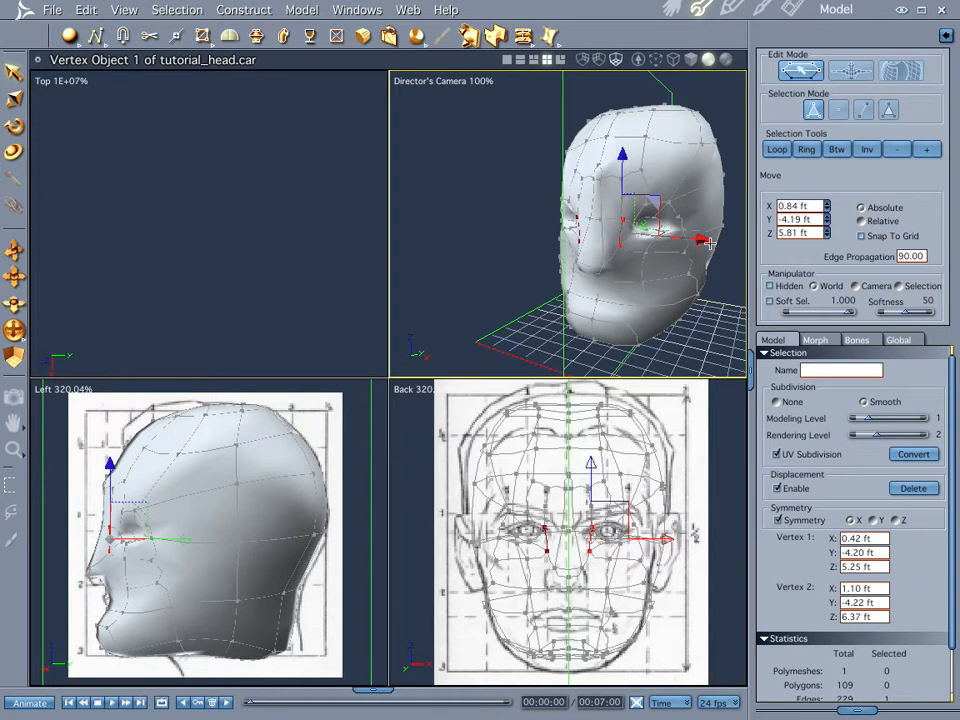
pyautogui.moveTo(690, 238); pyautogui.dragTo(662, 240)
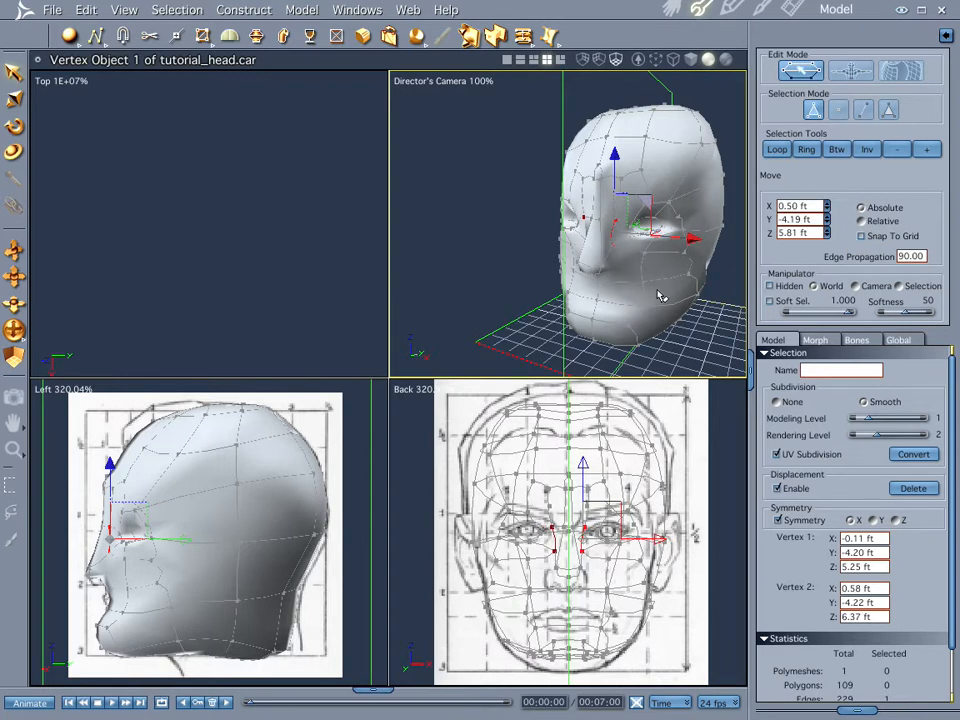
# - Select the two adjoining polygons directly below the eye and move them together inward to X 1.33 ft
pyautogui.moveTo(750, 299); pyautogui.dragTo(900, 258, button='middle')
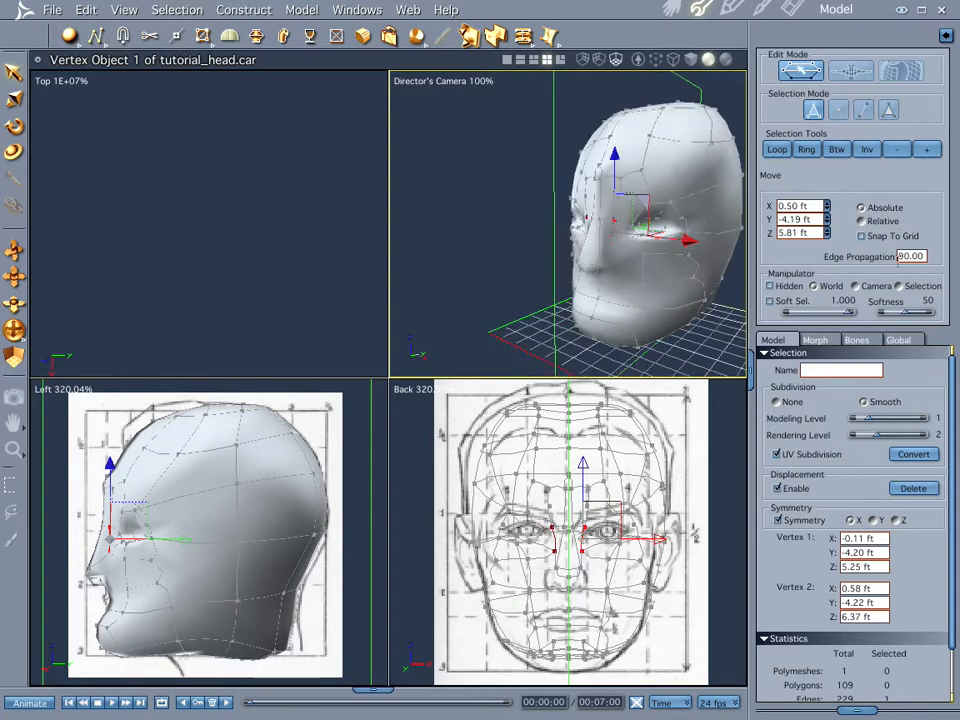
pyautogui.moveTo(684, 284); pyautogui.dragTo(834, 306, button='middle')
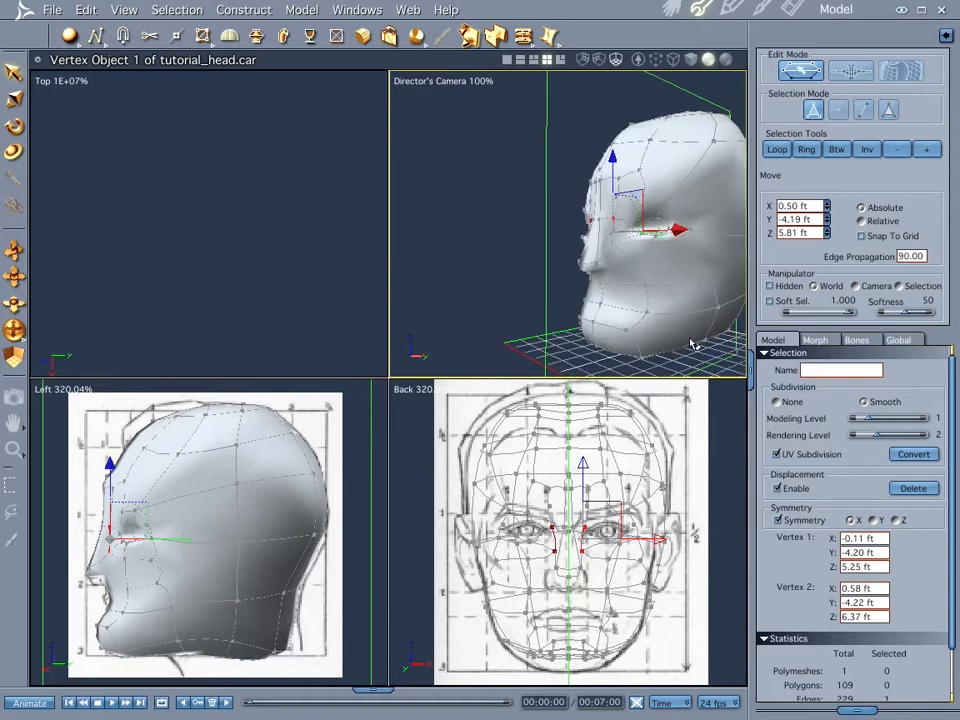
pyautogui.click(679, 251)
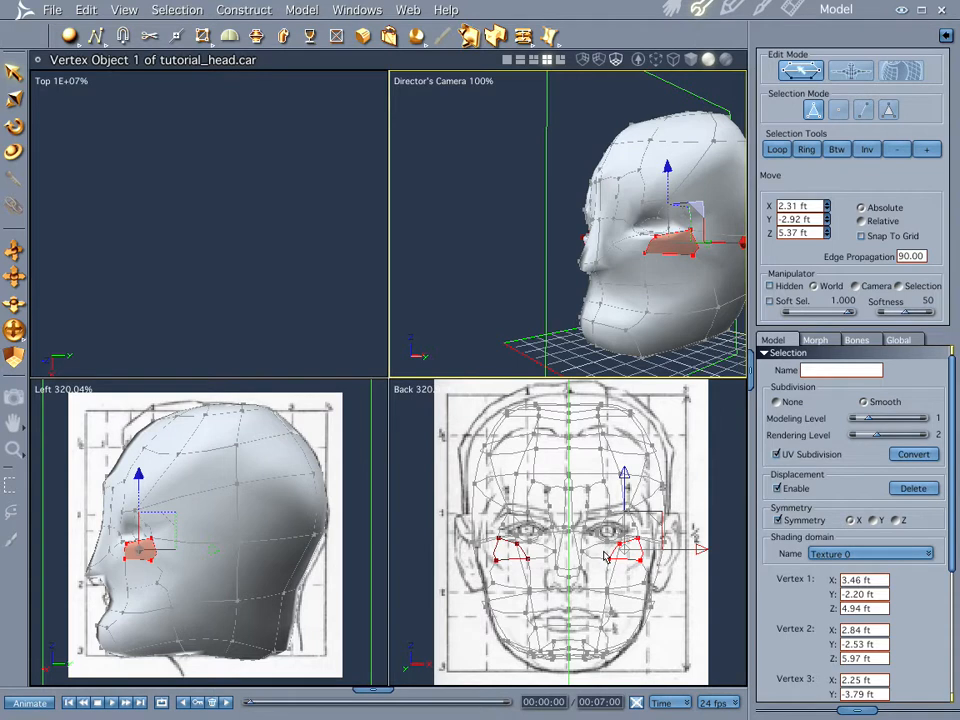
pyautogui.click(605, 557)
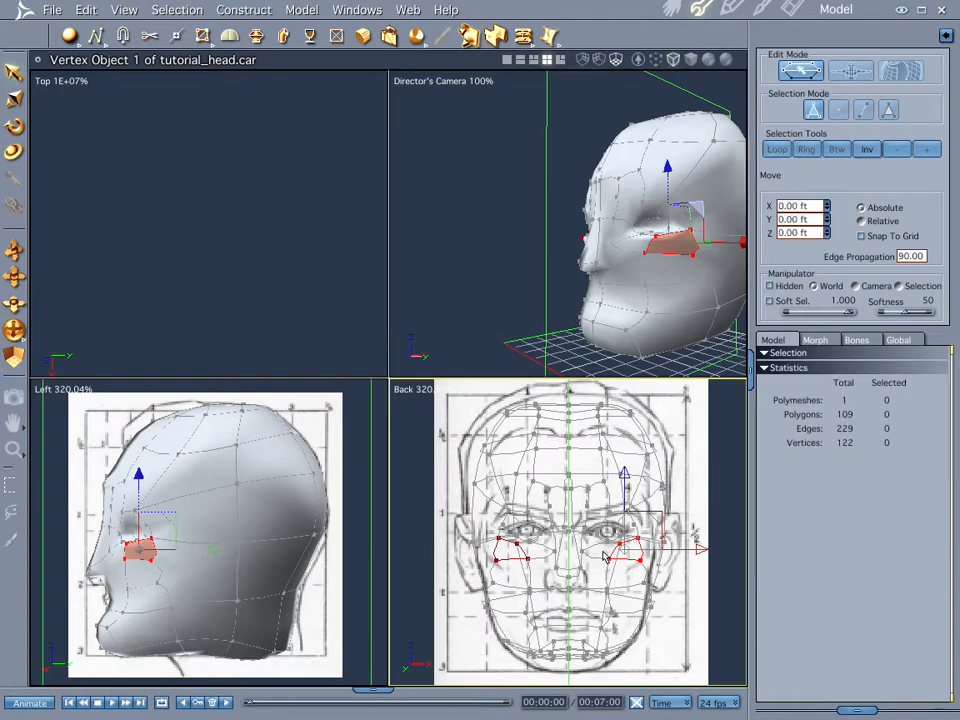
pyautogui.click(646, 243)
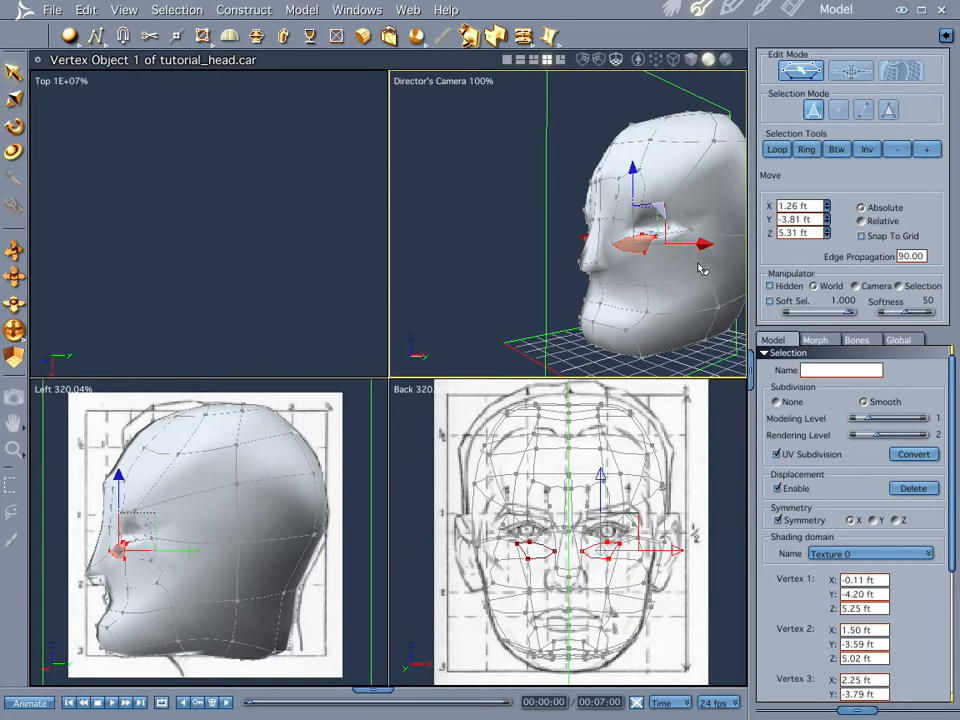
pyautogui.press('0')
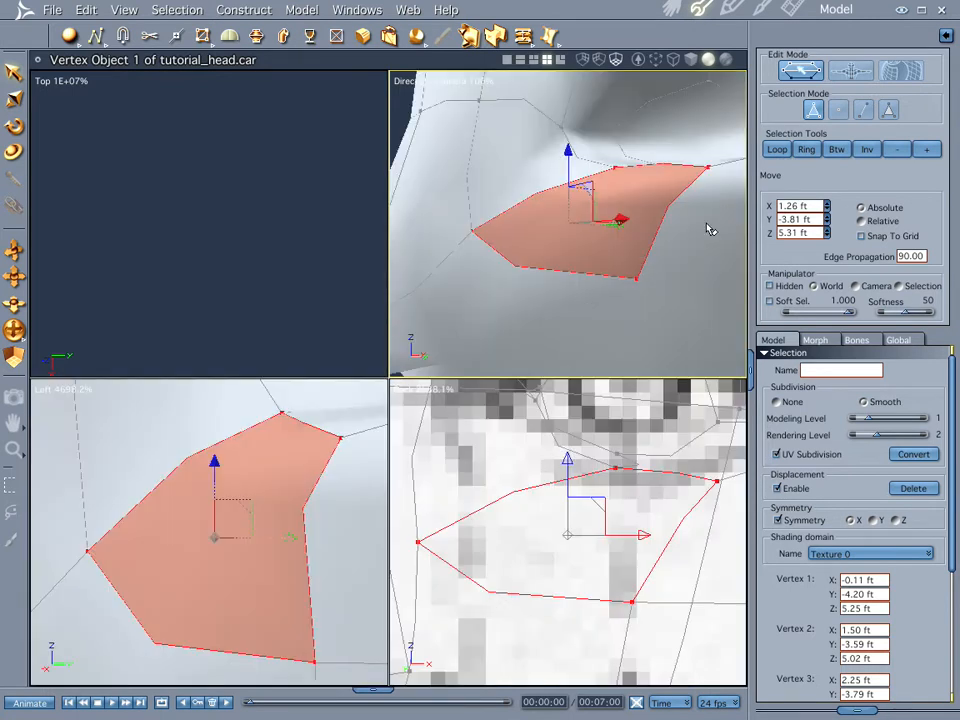
pyautogui.keyDown('shift'); pyautogui.click(706, 225); pyautogui.keyUp('shift')
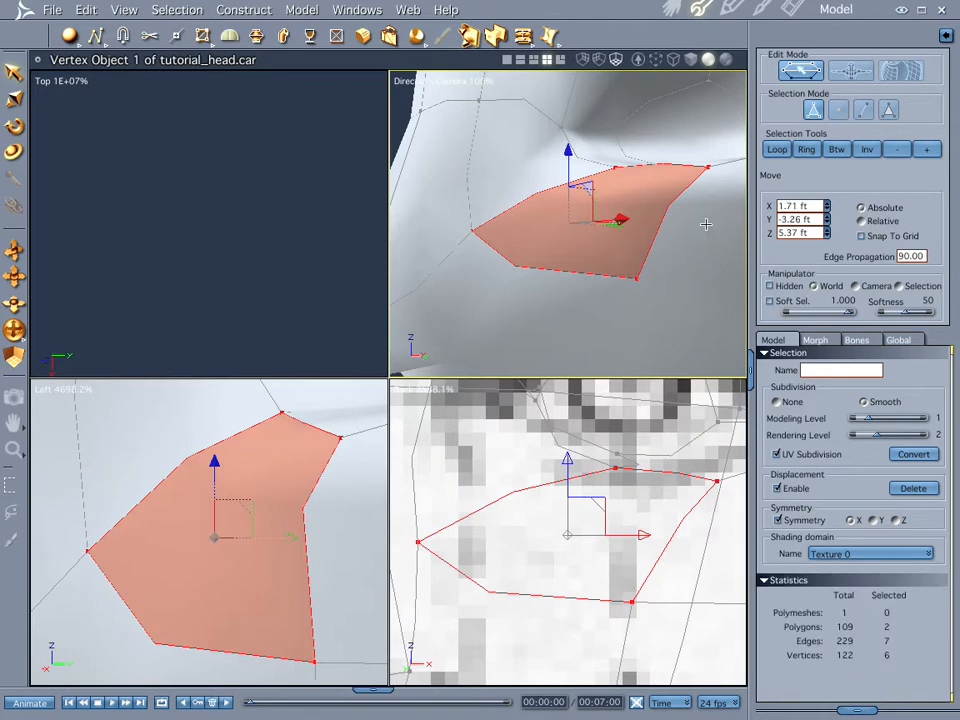
pyautogui.press('0')
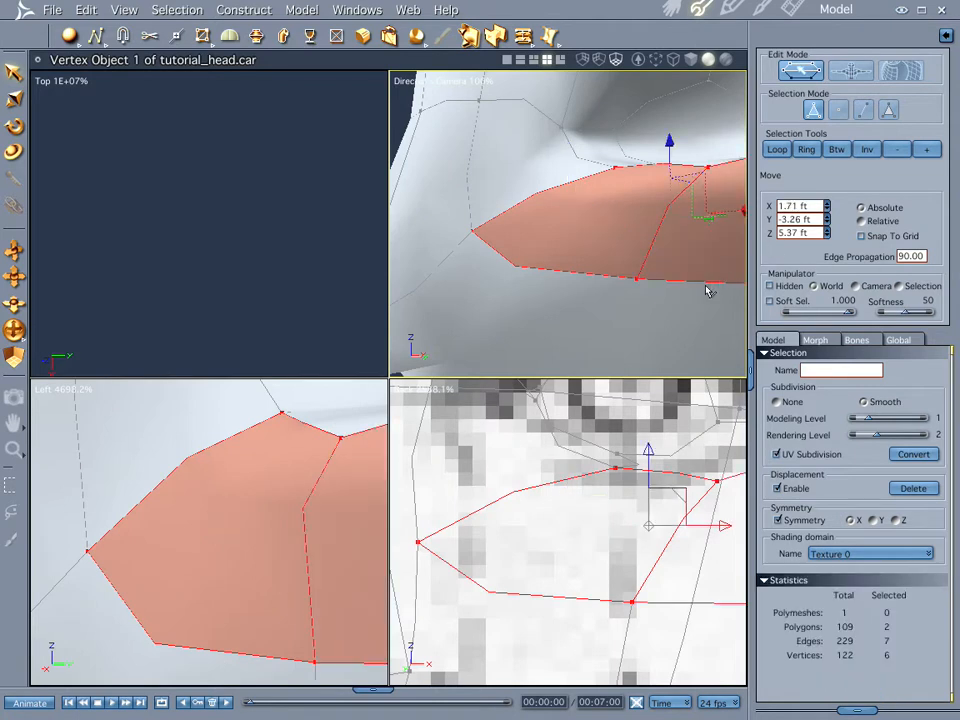
pyautogui.press('0')
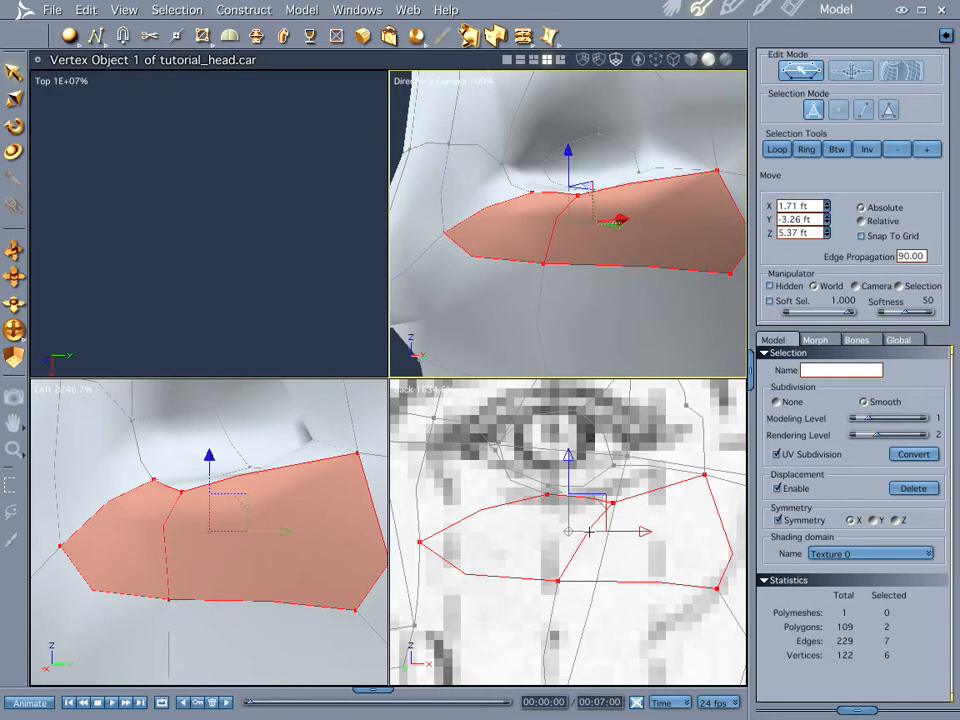
pyautogui.moveTo(588, 531); pyautogui.dragTo(543, 531)
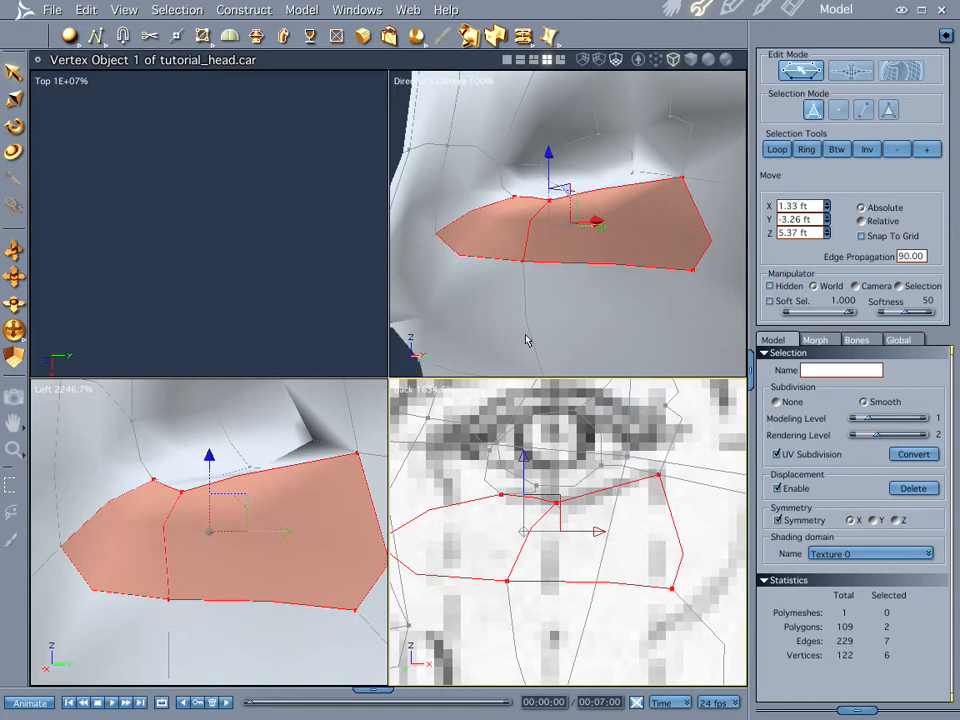
# - Select the whole mesh and add auto-linked vertices on the edges along the side of the head at jaw, cheek and temple height
pyautogui.hotkey('ctrl', 'a')
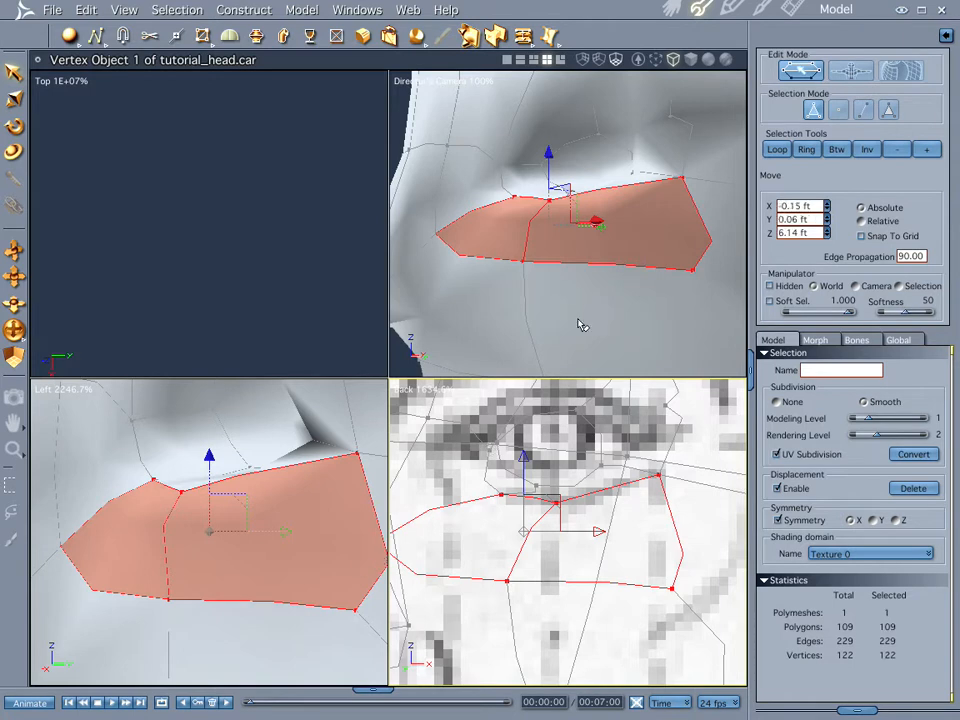
pyautogui.press('0')
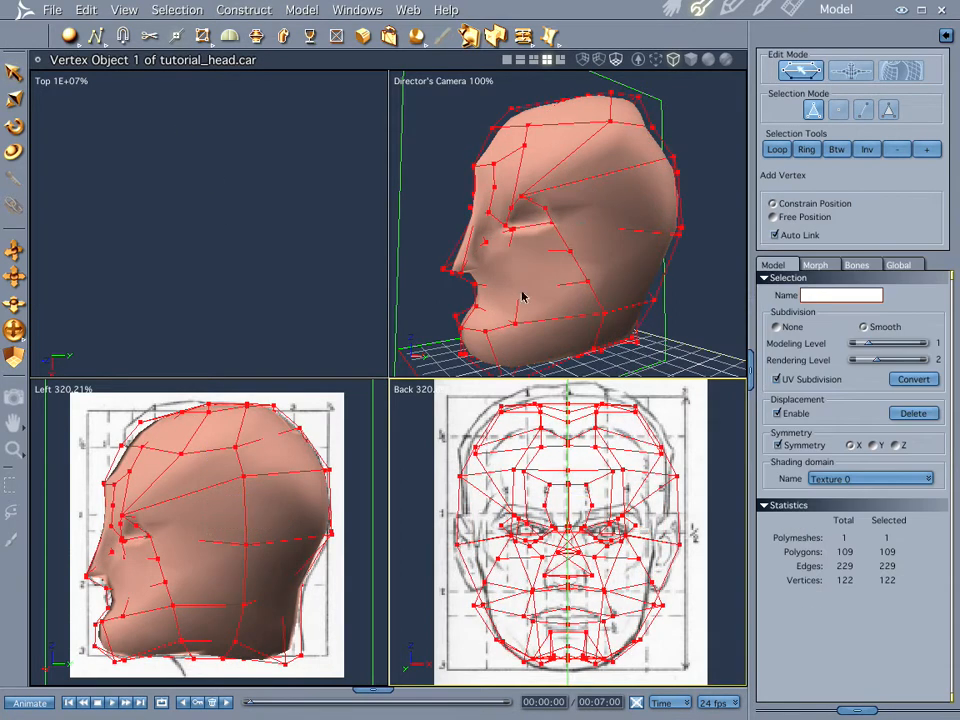
pyautogui.click(636, 305)
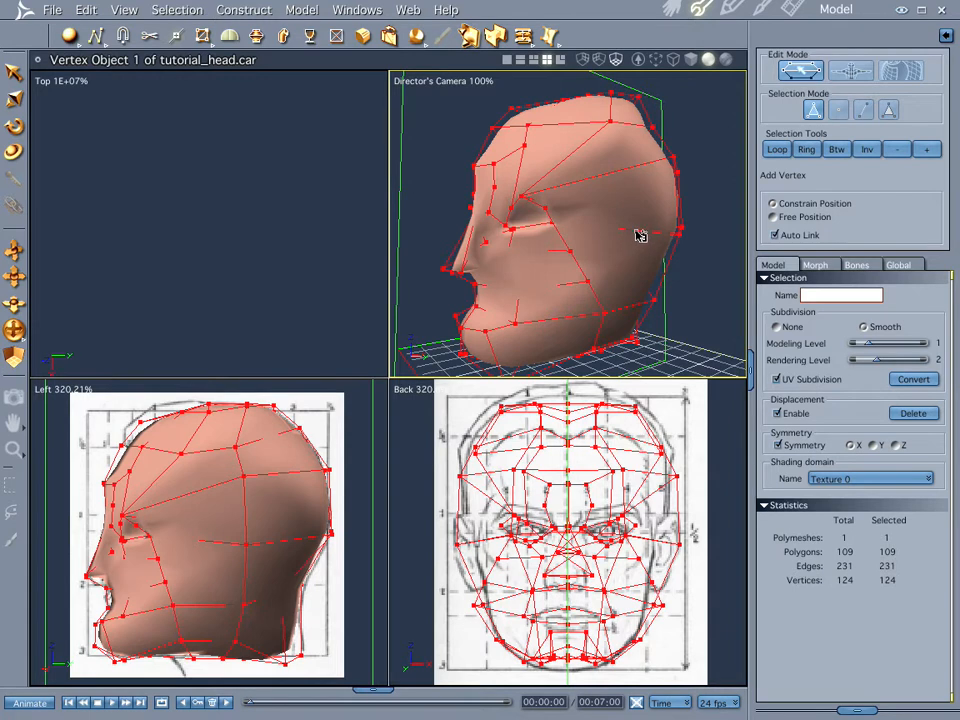
pyautogui.click(637, 233)
pyautogui.click(627, 171)
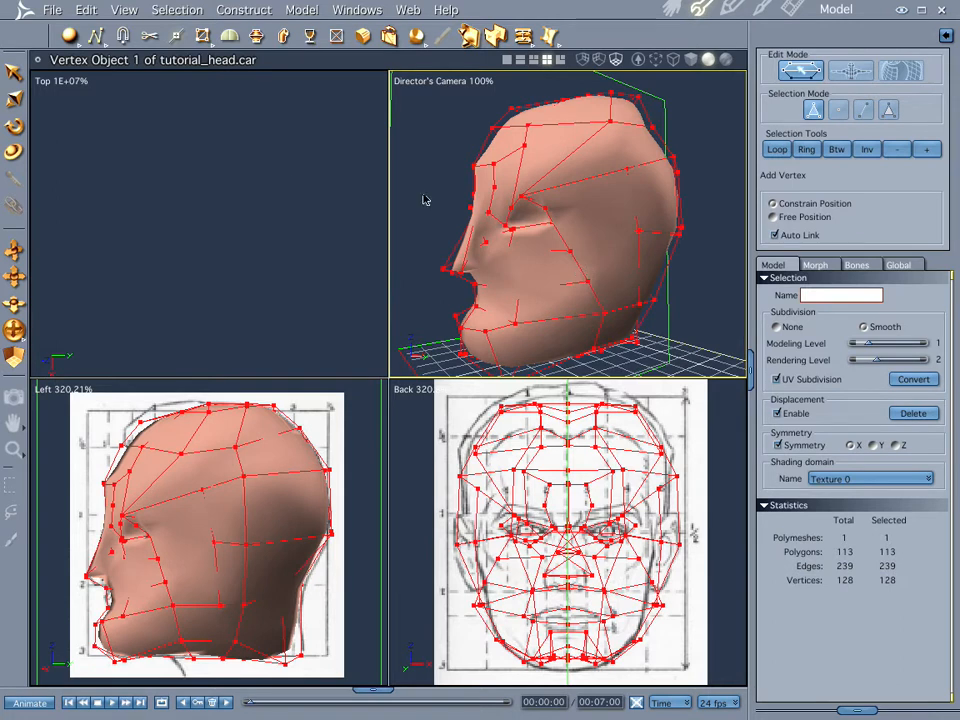
pyautogui.click(14, 73)
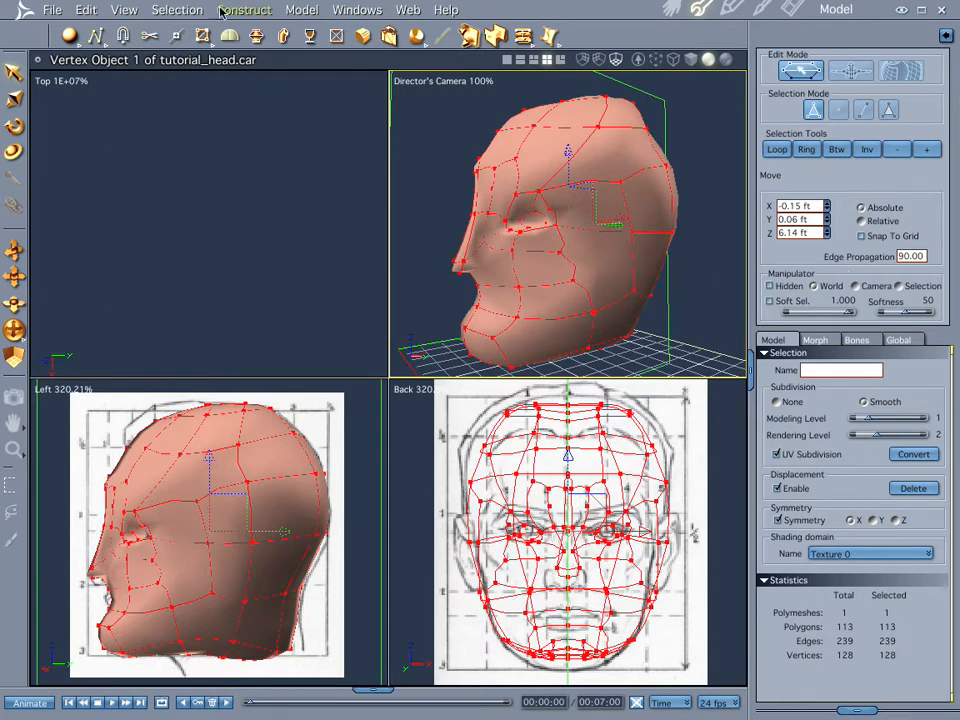
# - Add a vertex midway along the new vertical side edge, between its cheek-height and jaw-height vertices
pyautogui.click(178, 36)
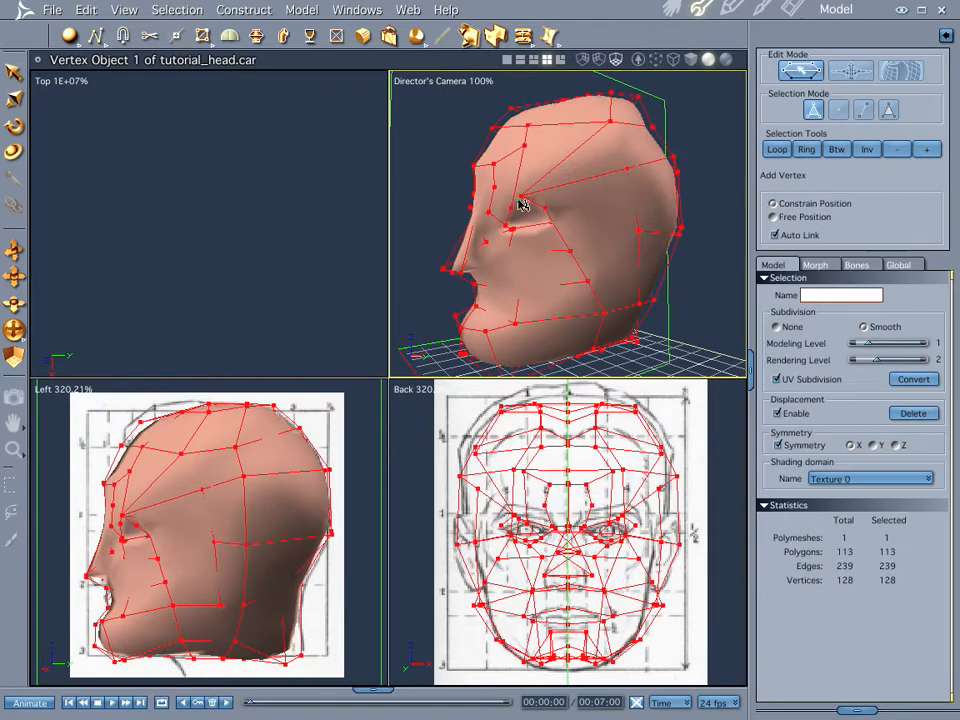
pyautogui.click(640, 272)
pyautogui.click(12, 72)
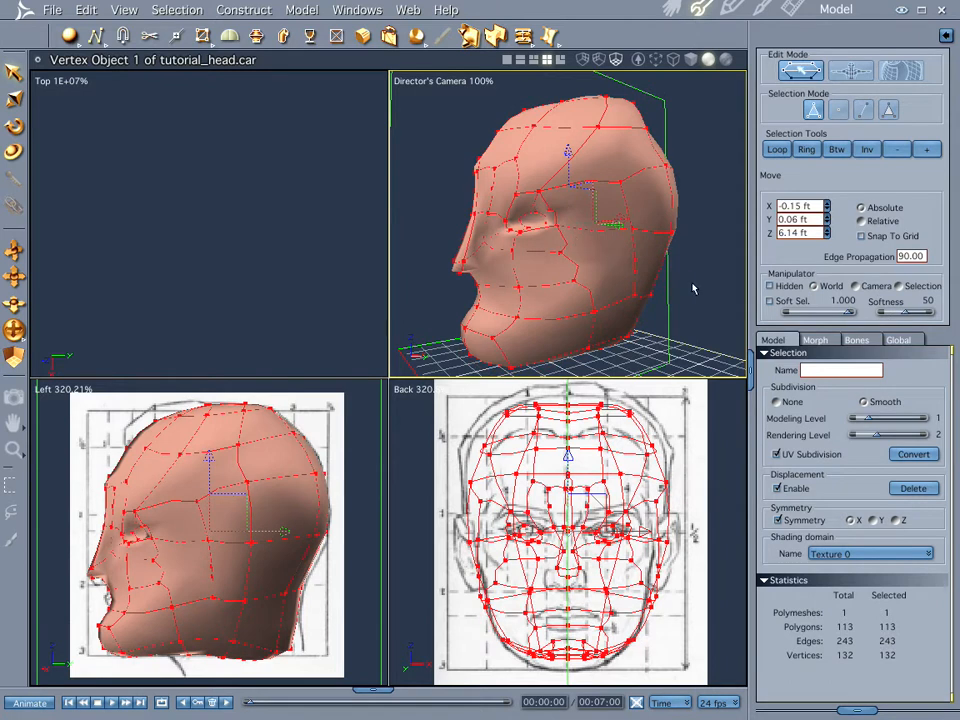
# - Deselect the mesh, select the new side vertex and move it to X 3.71 ft, Y 0.23 ft and Z 4.29 ft
pyautogui.click(662, 274)
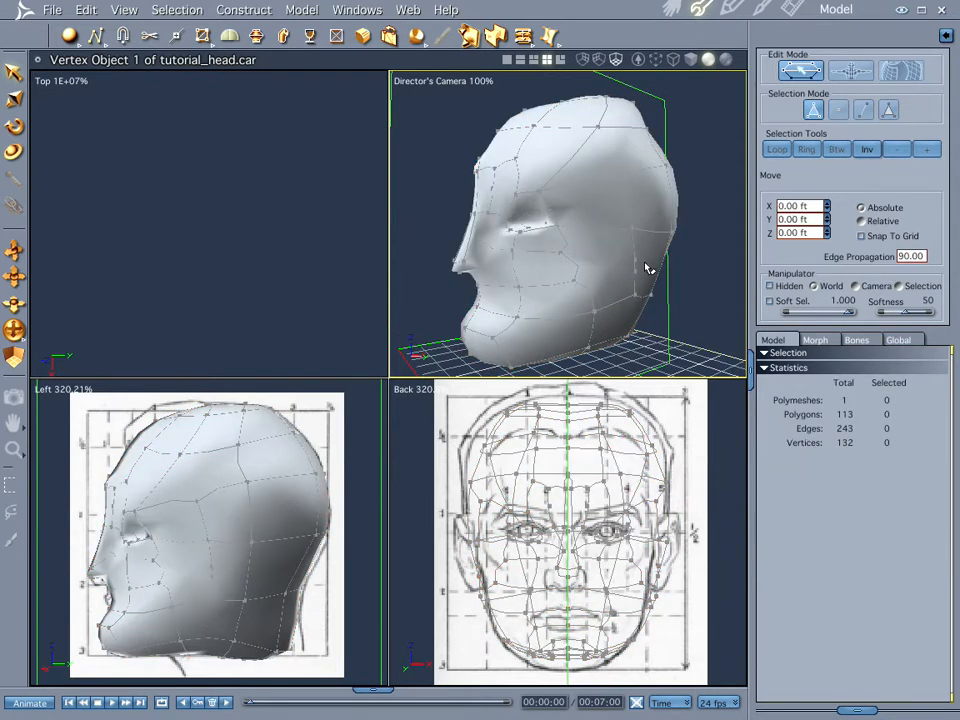
pyautogui.click(636, 263)
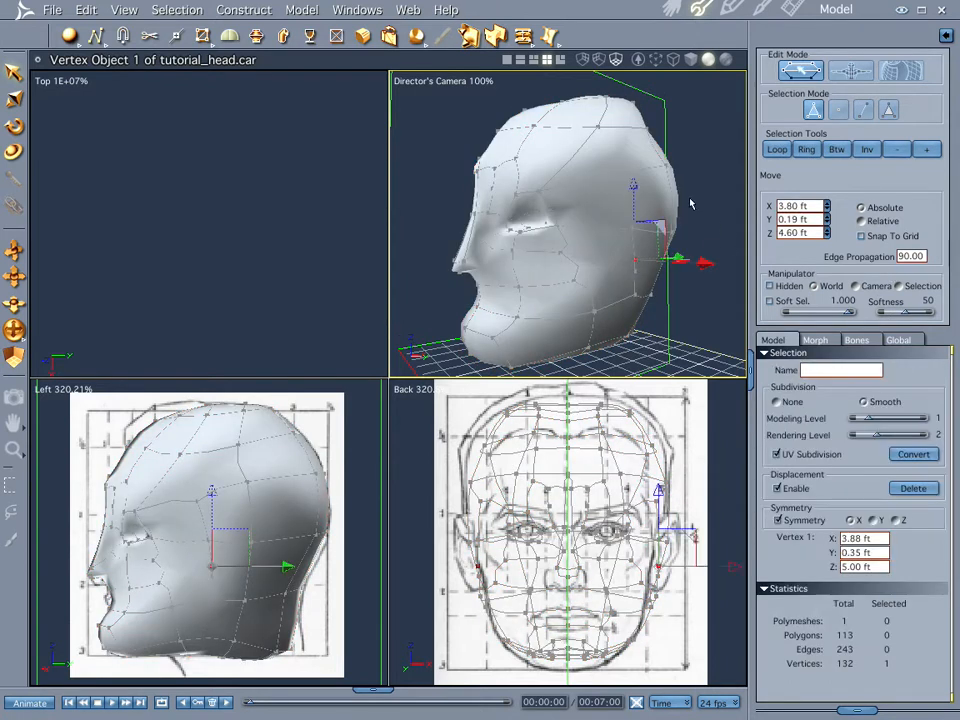
pyautogui.moveTo(632, 185); pyautogui.dragTo(632, 178)
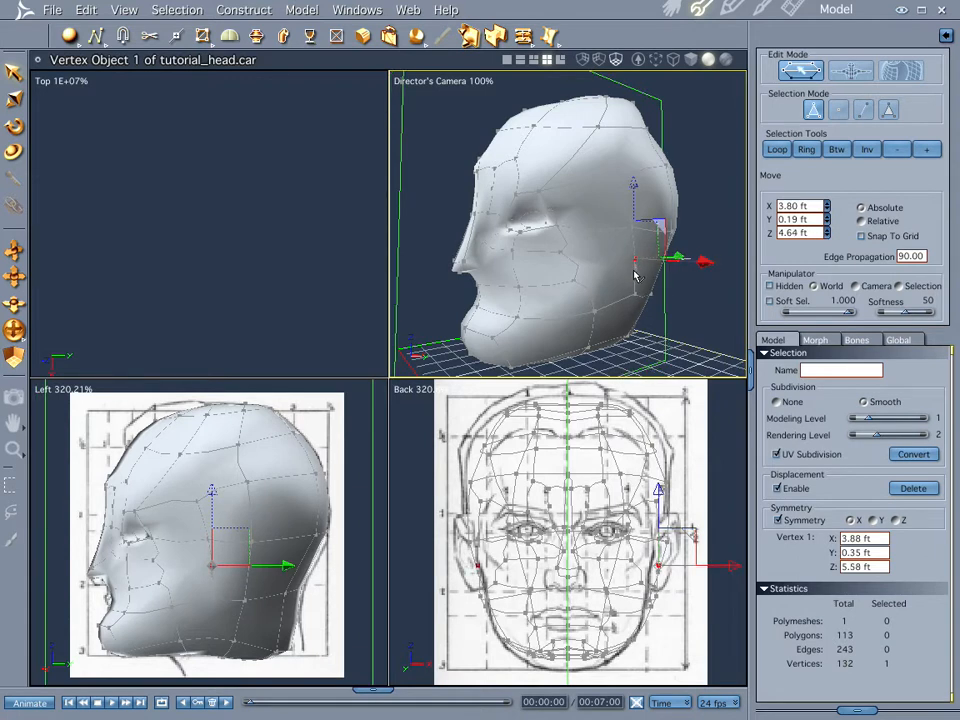
pyautogui.moveTo(635, 268); pyautogui.dragTo(636, 275)
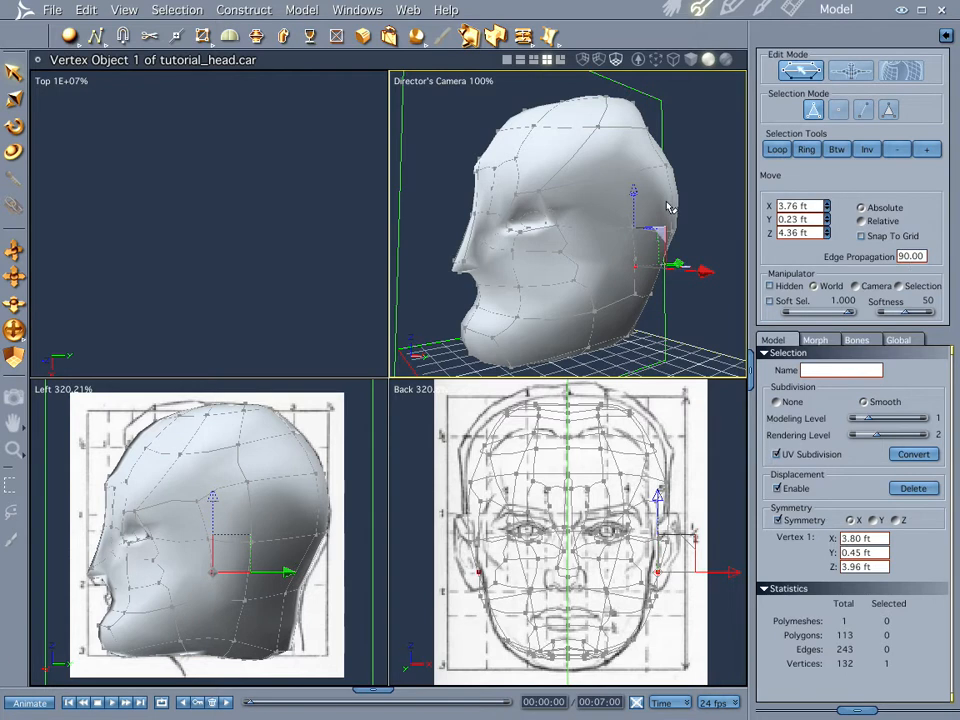
pyautogui.moveTo(634, 213); pyautogui.dragTo(660, 230)
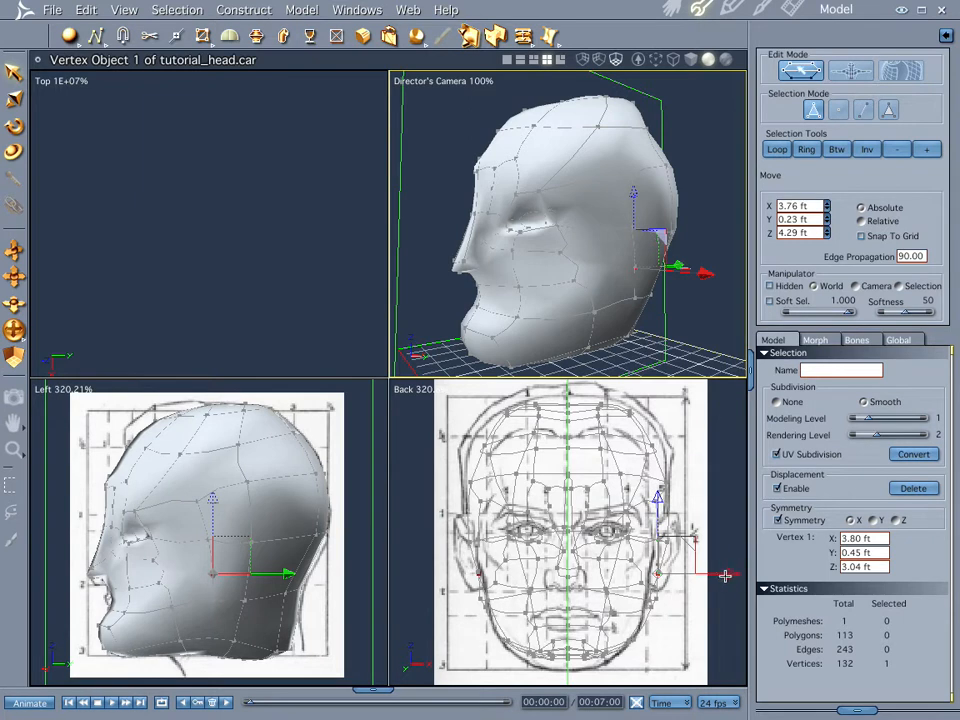
pyautogui.moveTo(727, 576); pyautogui.dragTo(724, 576)
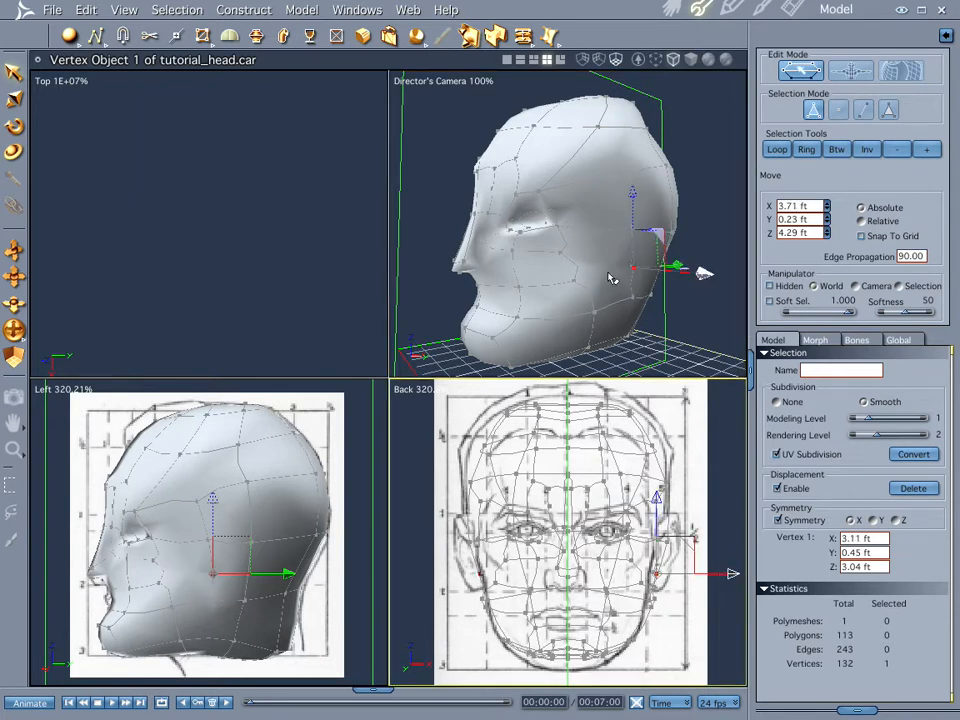
pyautogui.click(560, 252)
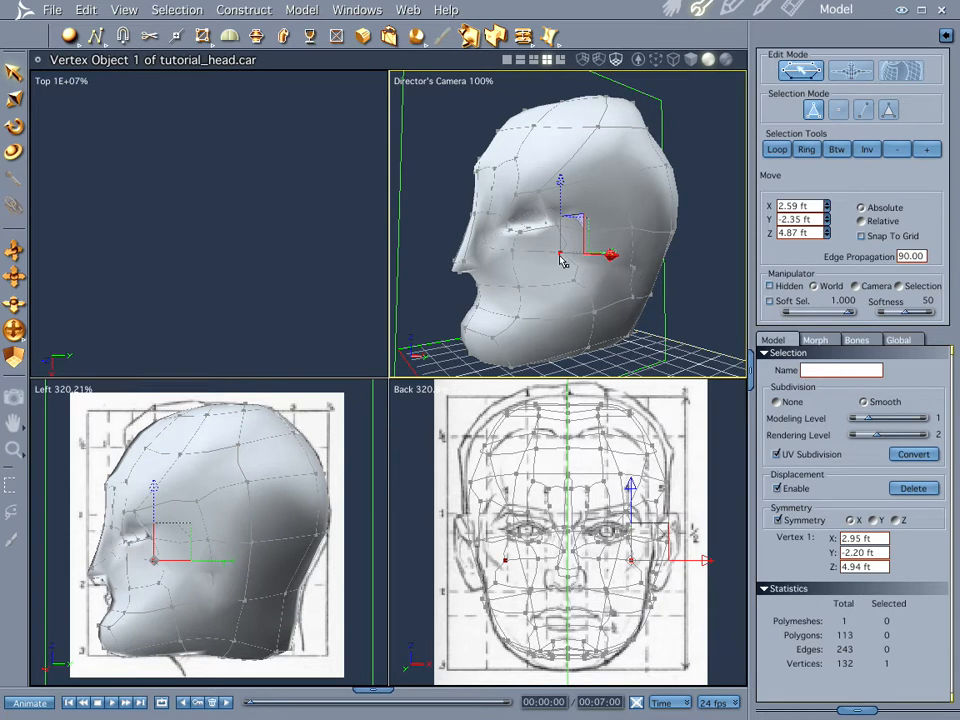
pyautogui.keyDown('shift'); pyautogui.click(631, 265); pyautogui.keyUp('shift')
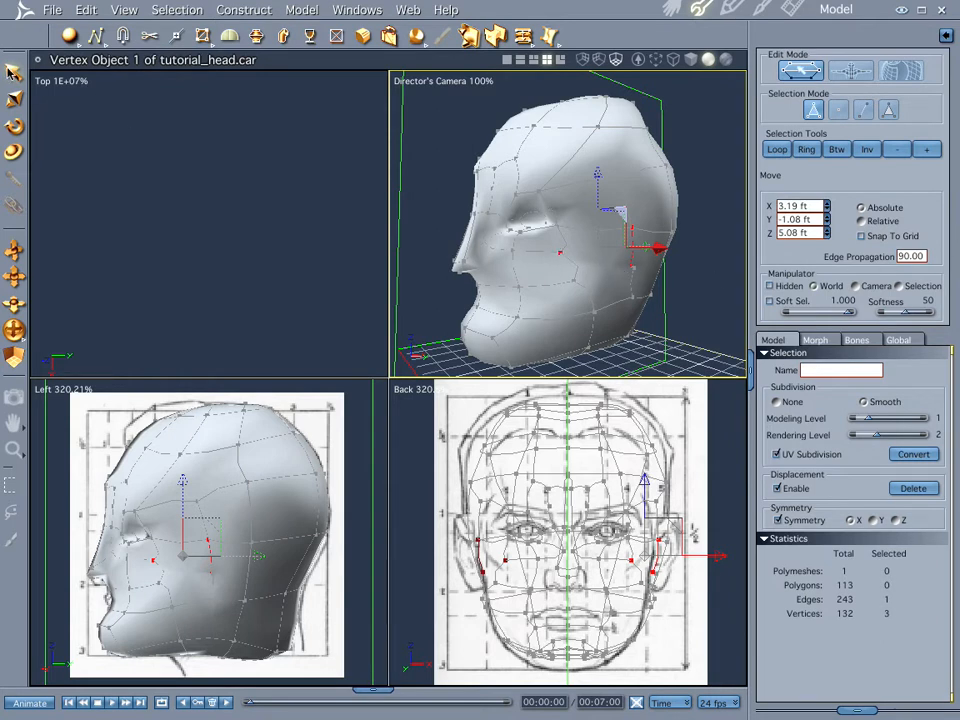
pyautogui.click(706, 313)
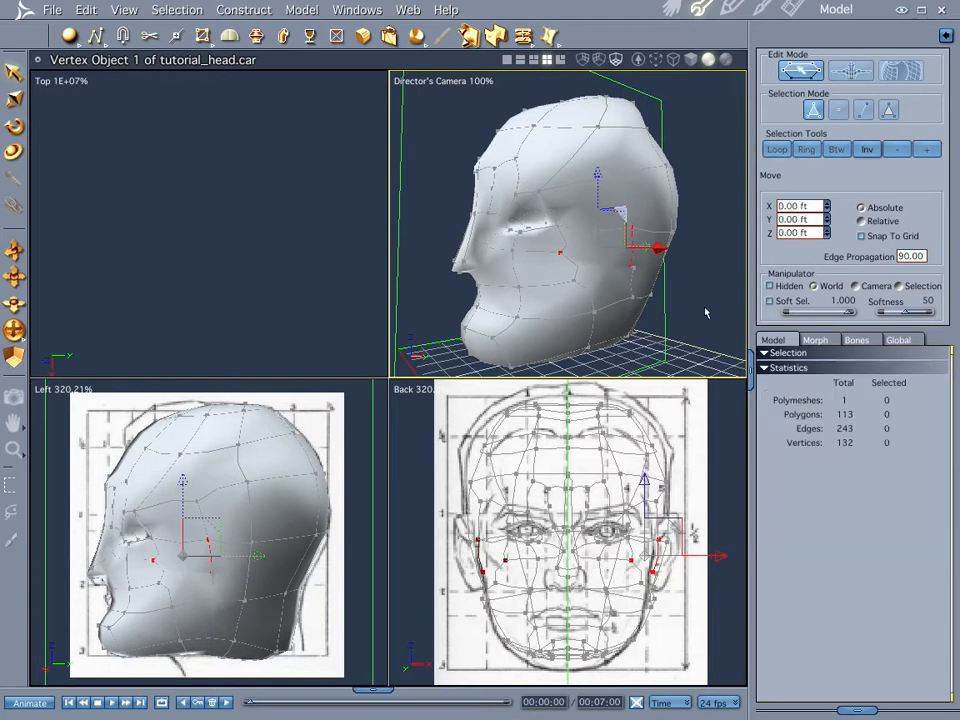
pyautogui.click(632, 268)
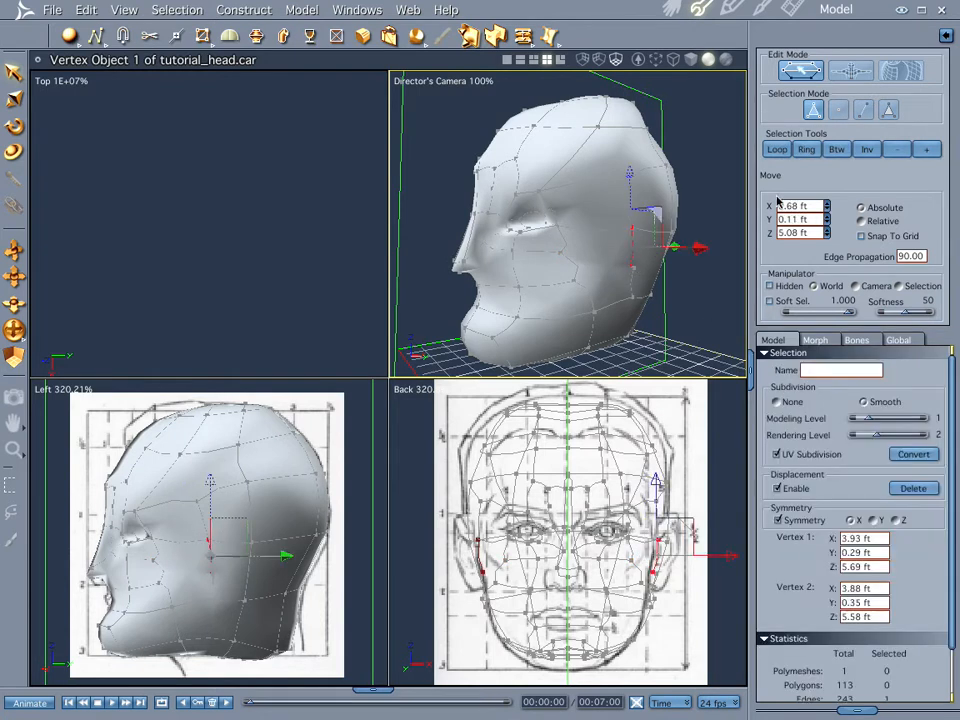
# - Restrict selection to vertices and link the new side vertex to the lower cheek vertex in front of it
pyautogui.click(718, 289)
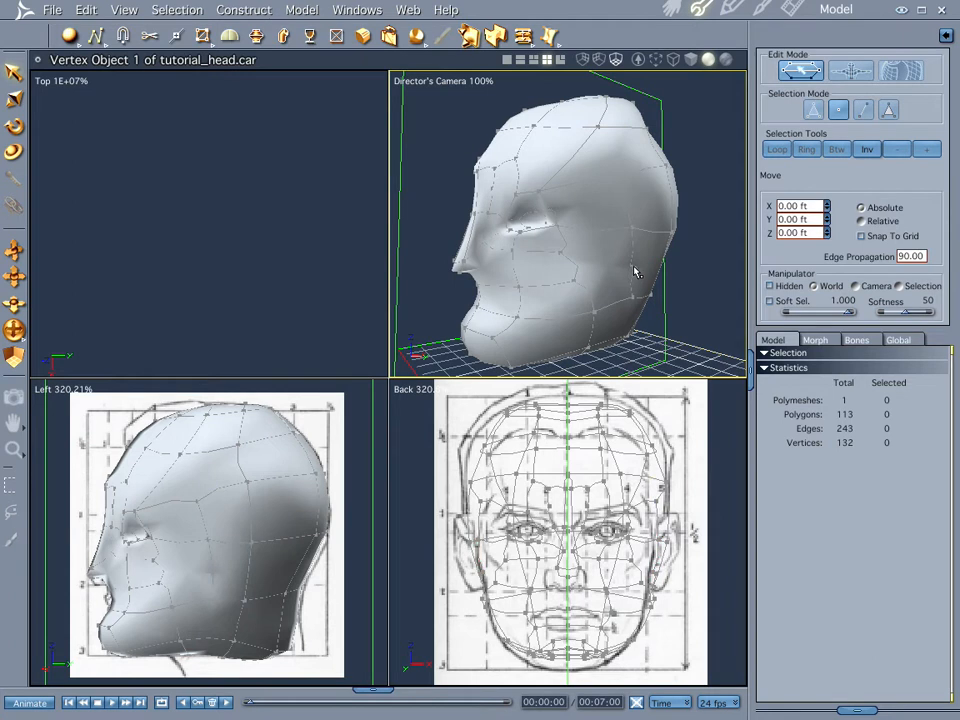
pyautogui.click(635, 271)
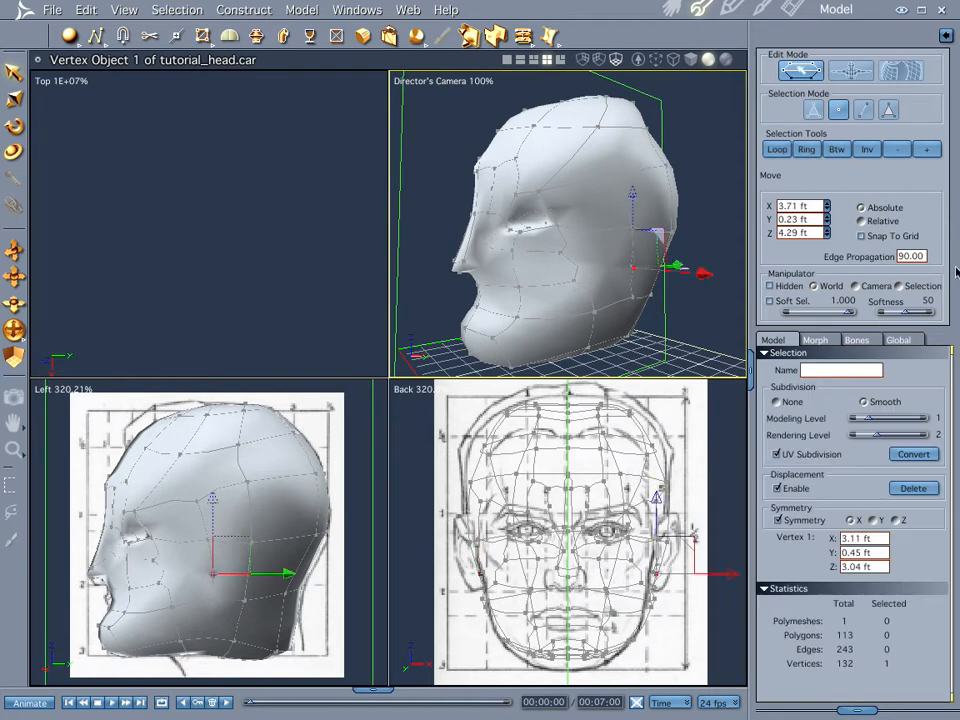
pyautogui.keyDown('shift'); pyautogui.click(573, 285); pyautogui.keyUp('shift')
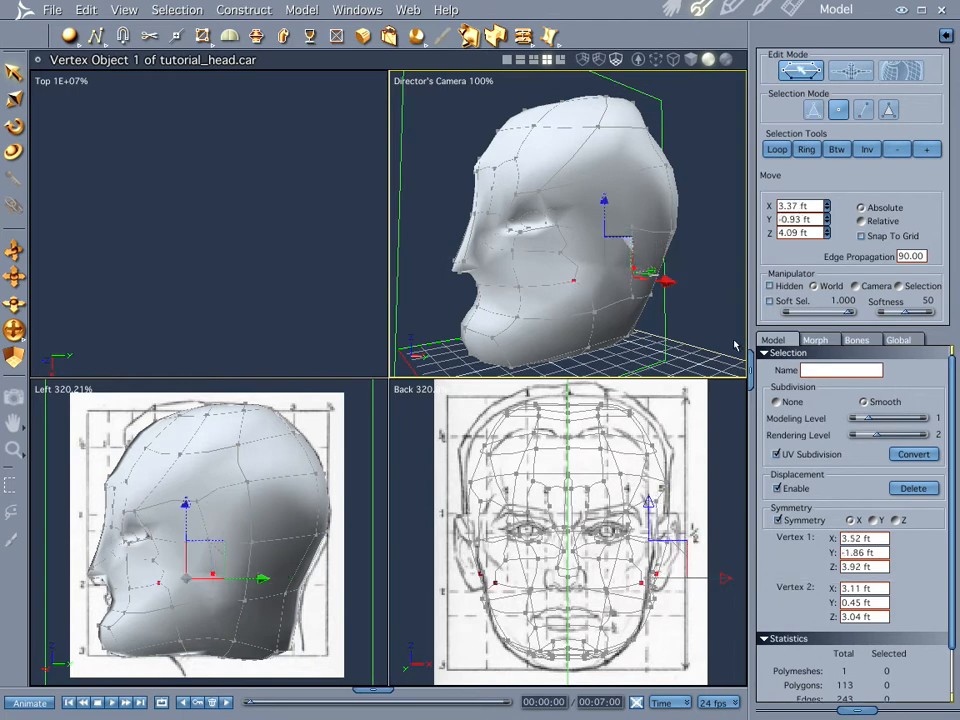
pyautogui.hotkey('ctrl', 'l')
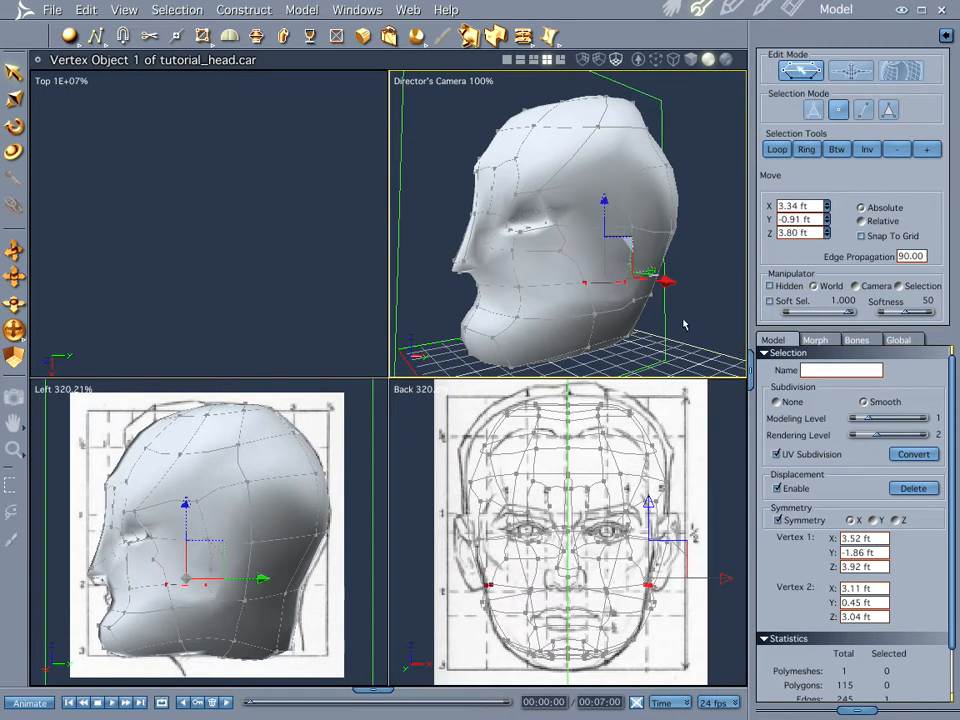
# - Link the upper cheek vertex to the side vertex at ear height behind it, and deselect the mesh
pyautogui.click(560, 251)
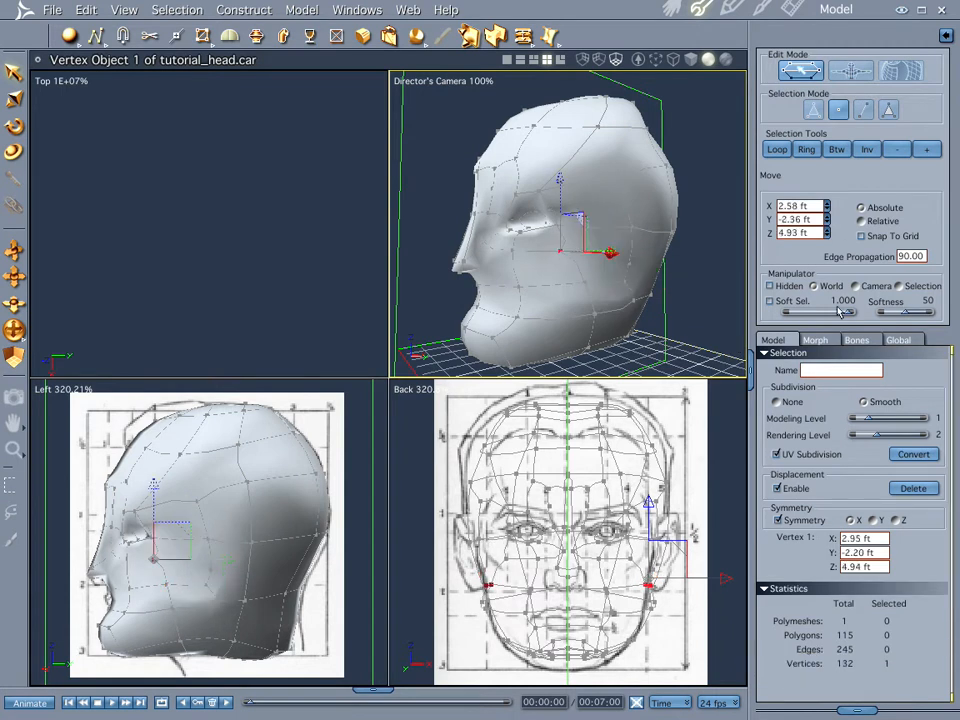
pyautogui.keyDown('shift'); pyautogui.click(632, 268); pyautogui.keyUp('shift')
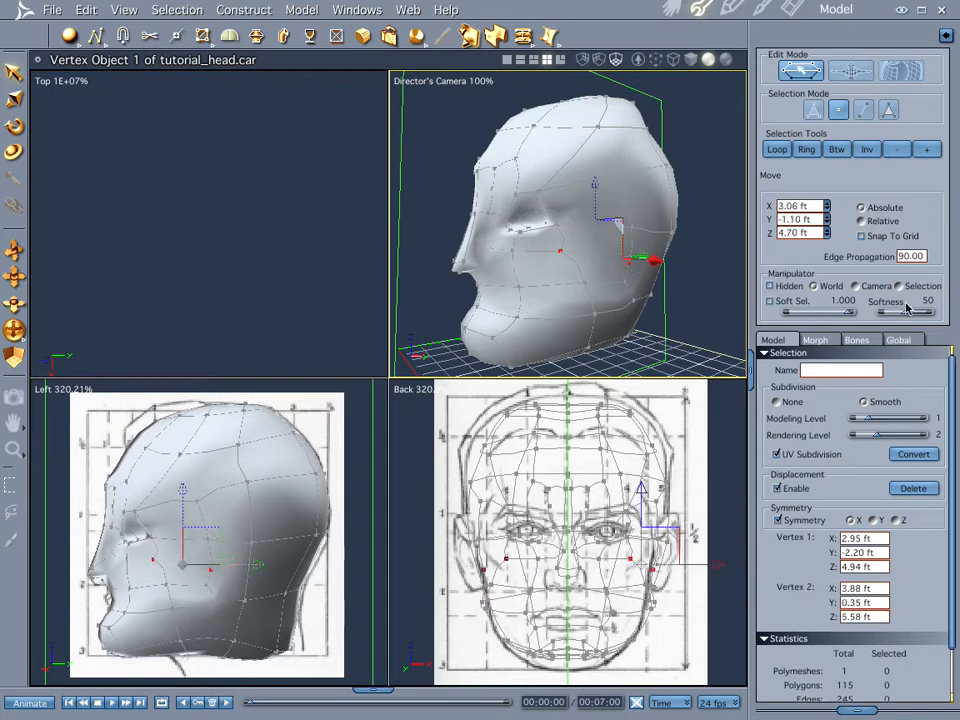
pyautogui.hotkey('ctrl', 'l')
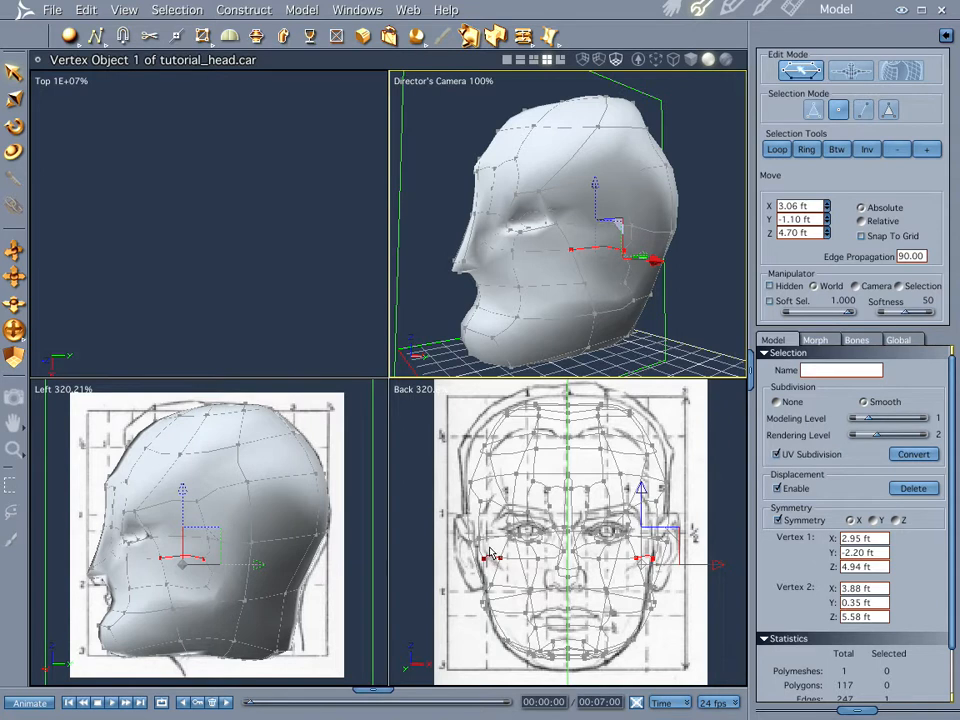
pyautogui.click(593, 265)
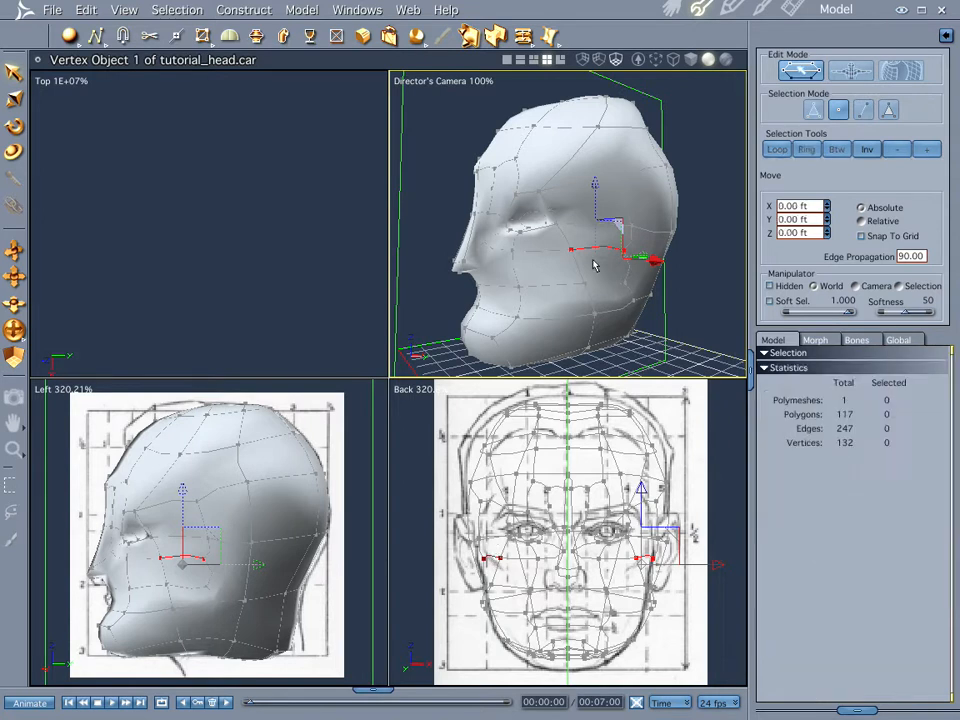
# - Remove the selection restriction, select the two adjoining cheek polygons, raise them slightly and move them outward to X 2.76 ft, and deselect
pyautogui.click(813, 110)
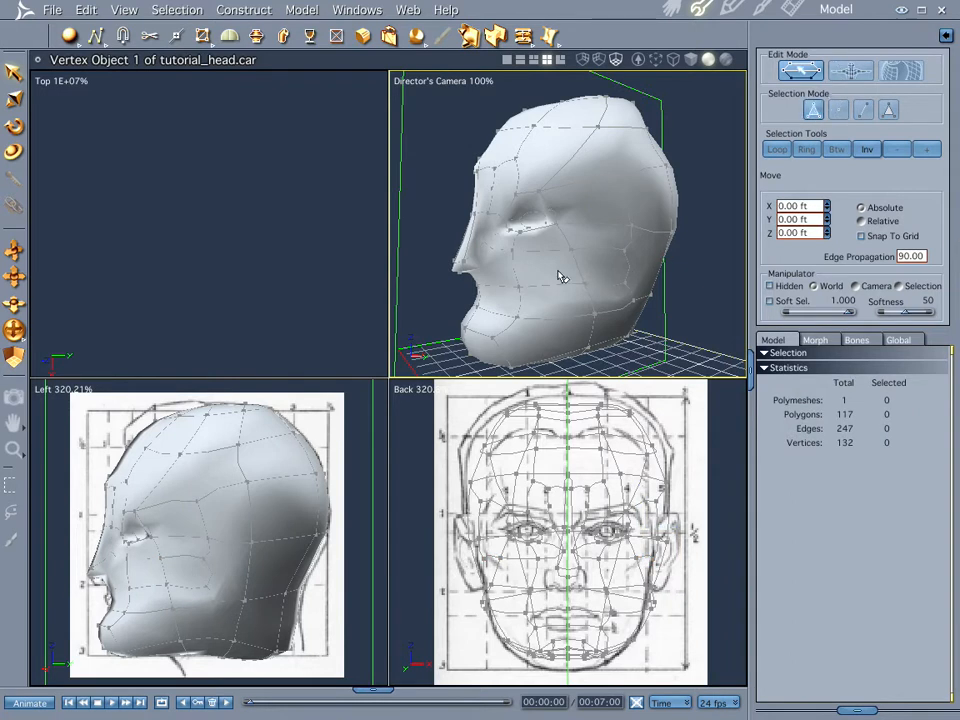
pyautogui.click(560, 275)
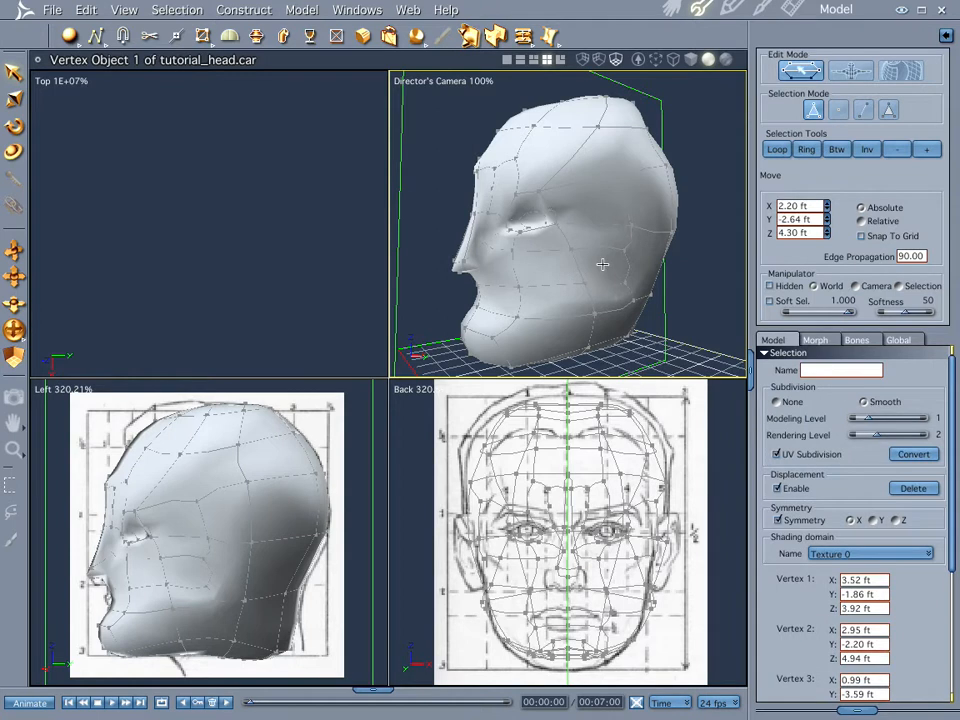
pyautogui.click(545, 268)
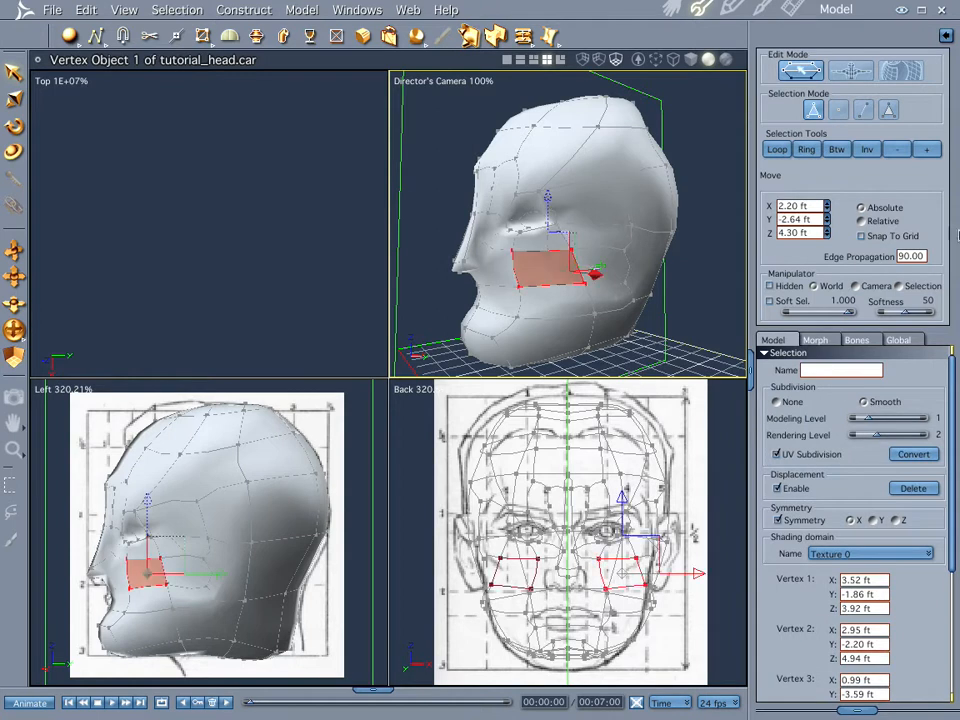
pyautogui.keyDown('shift'); pyautogui.click(618, 268); pyautogui.keyUp('shift')
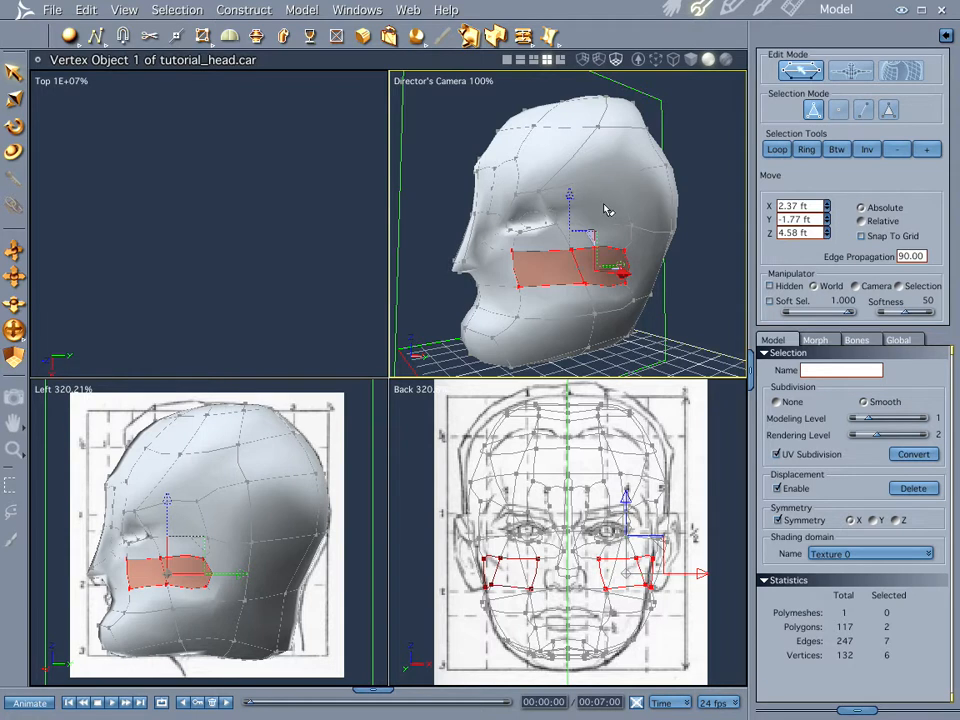
pyautogui.moveTo(571, 192); pyautogui.dragTo(571, 182)
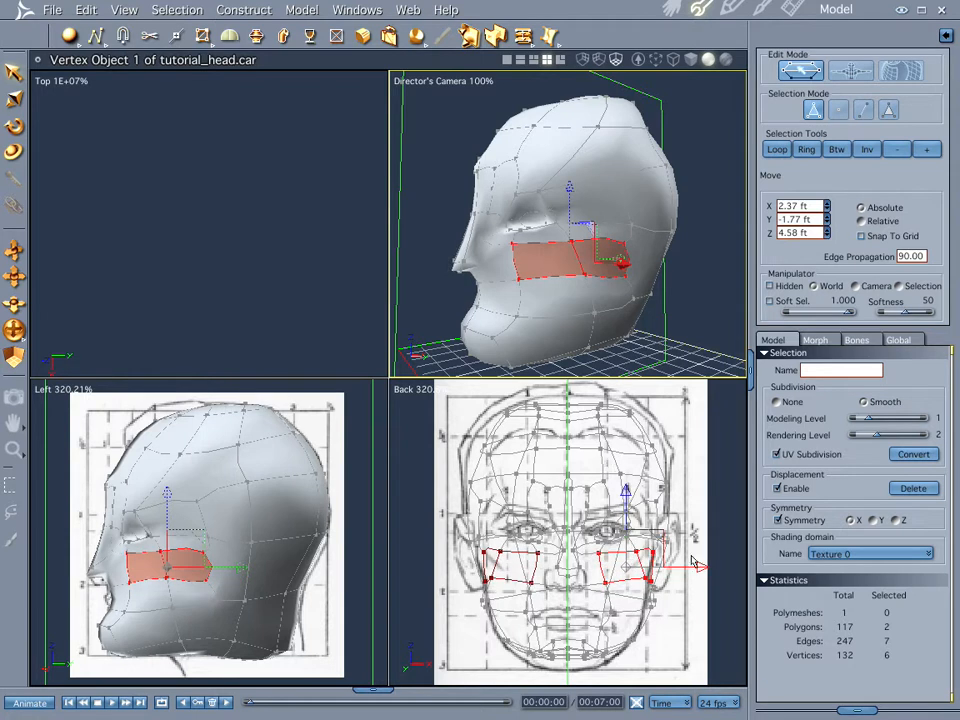
pyautogui.moveTo(700, 567); pyautogui.dragTo(710, 567)
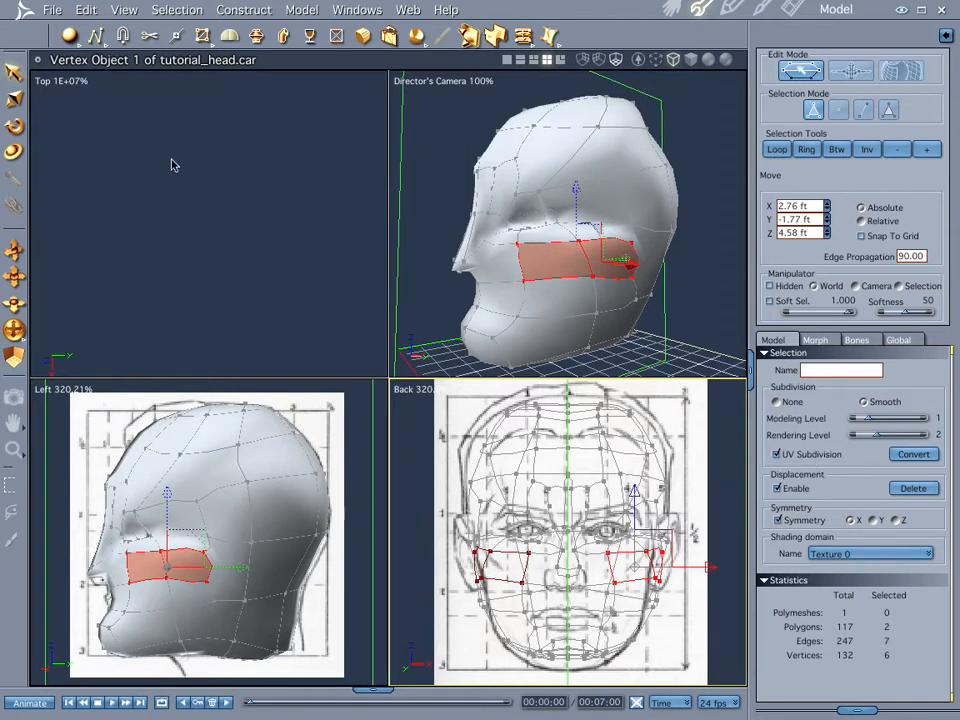
pyautogui.click(733, 510)
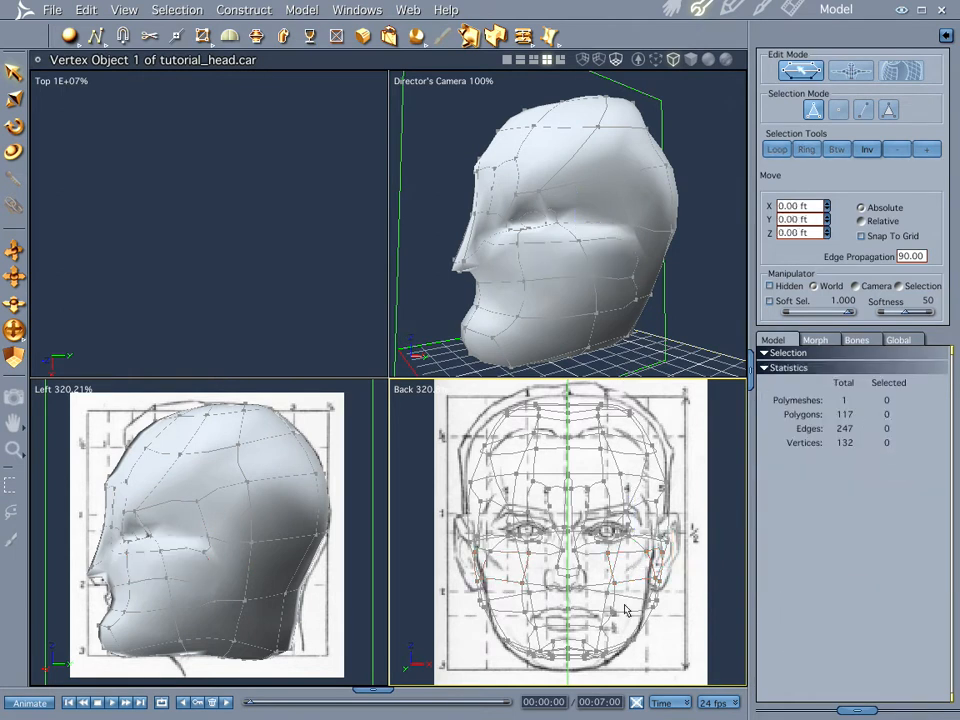
# - Rotate the lower cheek edge in side view so its front vertex drops to Z 3.63 ft and its rear vertex rises to Z 4.46 ft
pyautogui.click(507, 588)
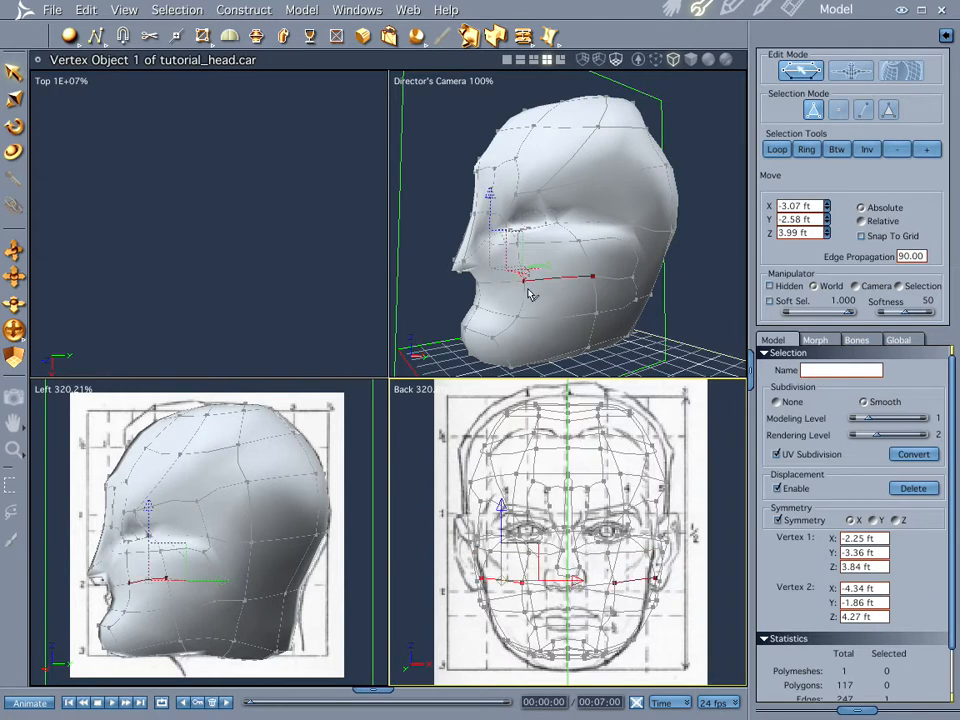
pyautogui.press('r')
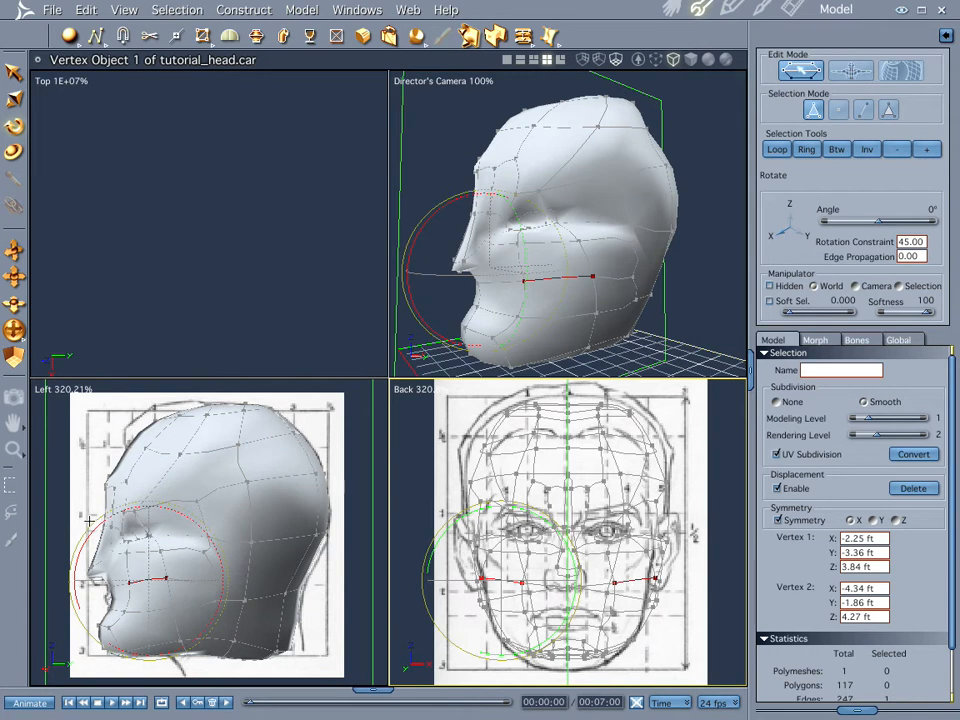
pyautogui.moveTo(89, 521); pyautogui.dragTo(80, 534)
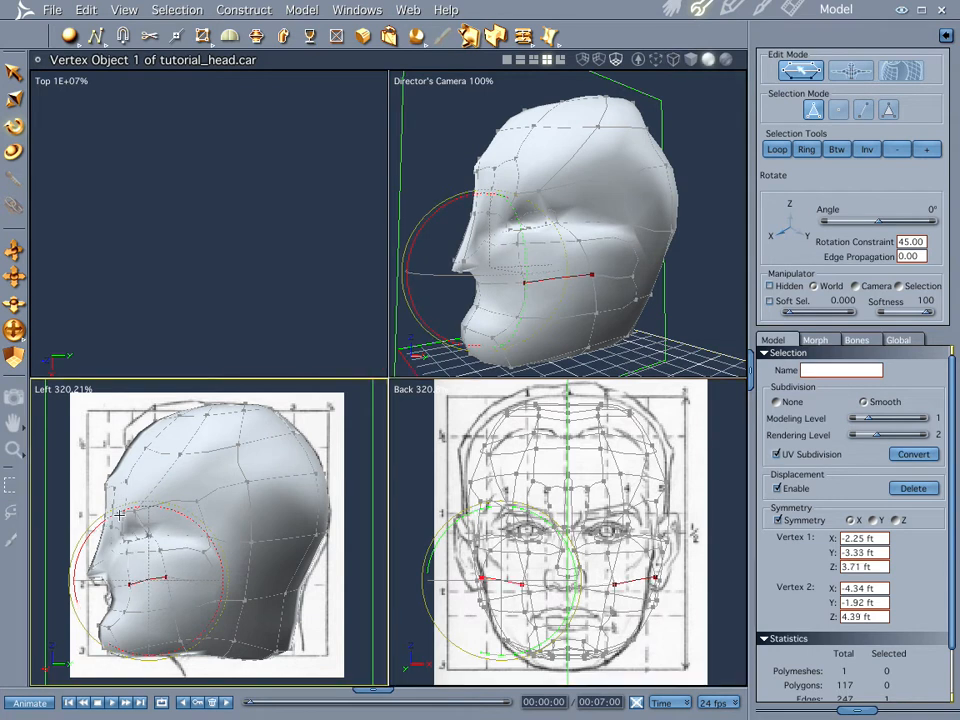
pyautogui.moveTo(109, 515); pyautogui.dragTo(102, 520)
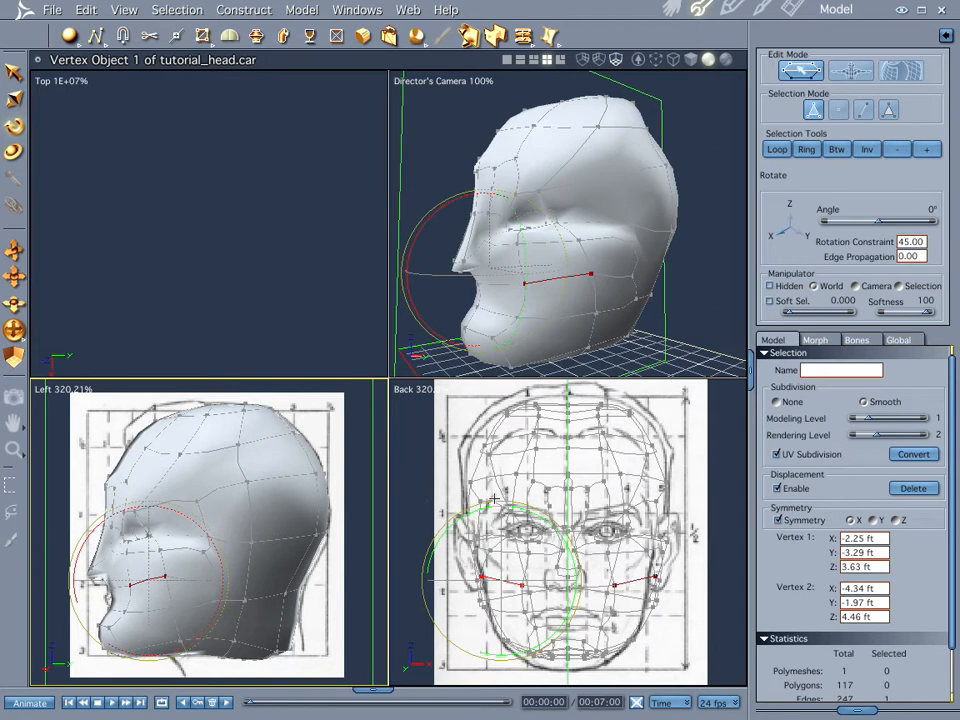
# - Move the tilted lower cheek edge slightly backward to Y -2.54 ft
pyautogui.press('t')
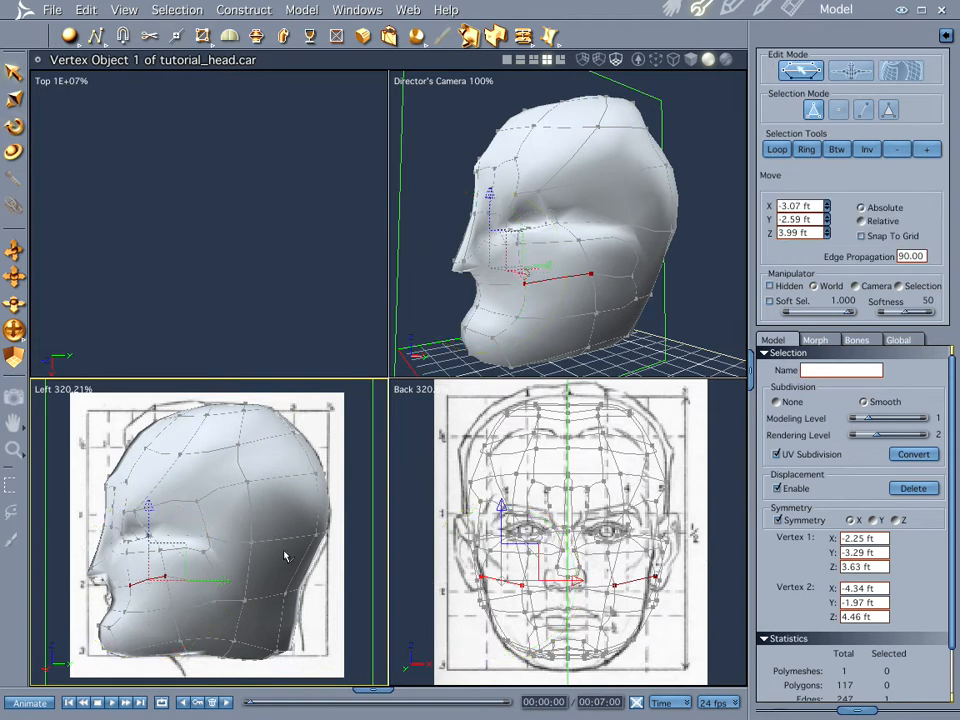
pyautogui.moveTo(221, 581); pyautogui.dragTo(238, 580)
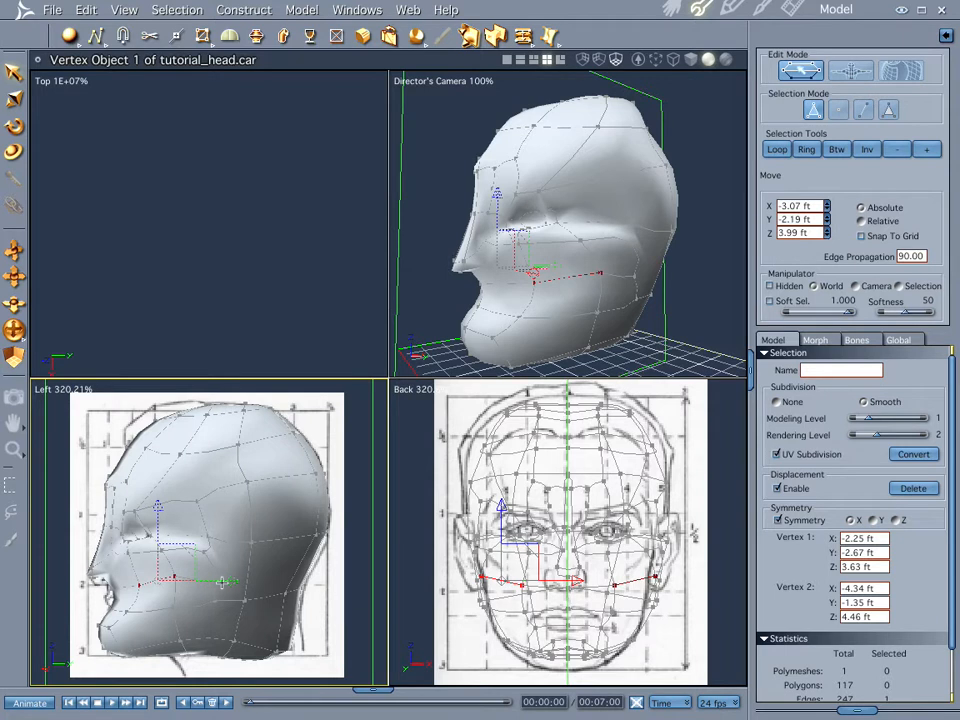
pyautogui.moveTo(217, 581); pyautogui.dragTo(209, 580)
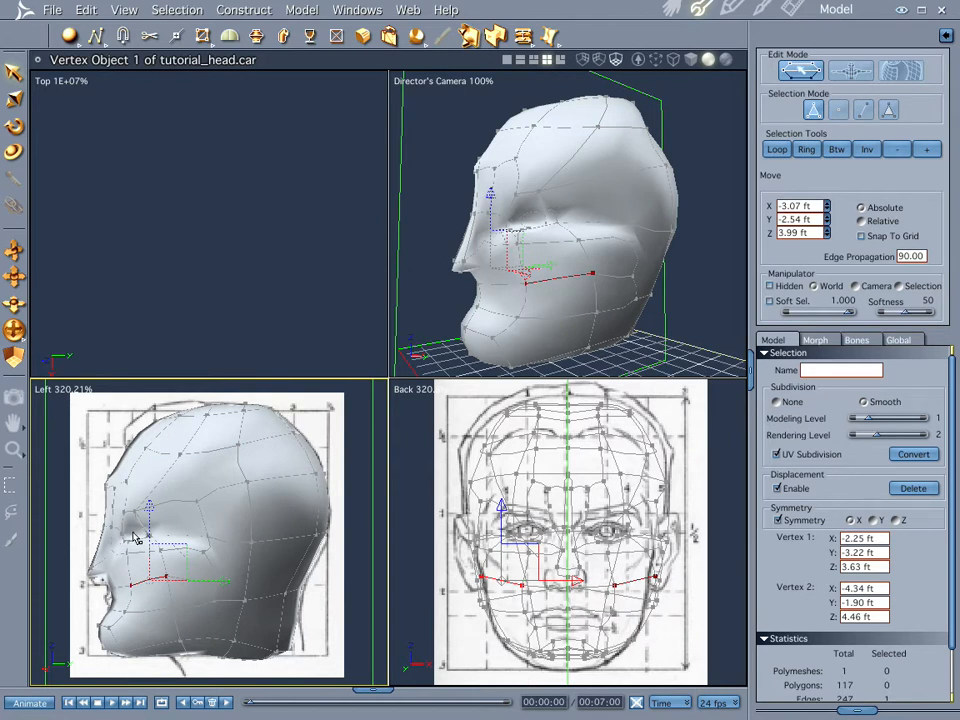
# - Select the eye polygon and push it back into the head to Y -2.09 ft
pyautogui.click(140, 537)
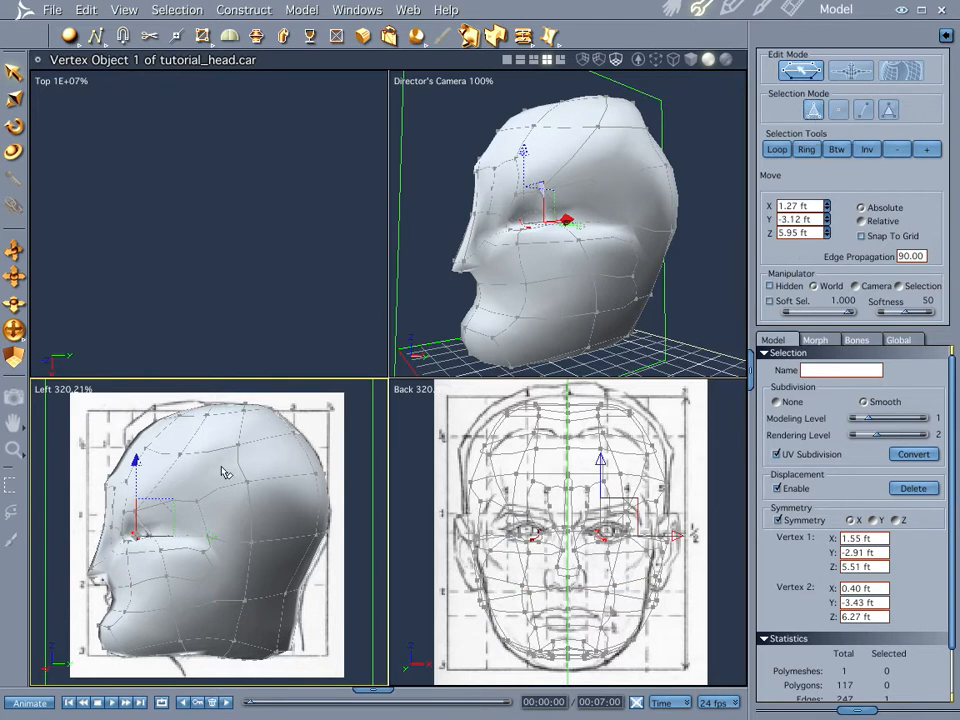
pyautogui.click(142, 534)
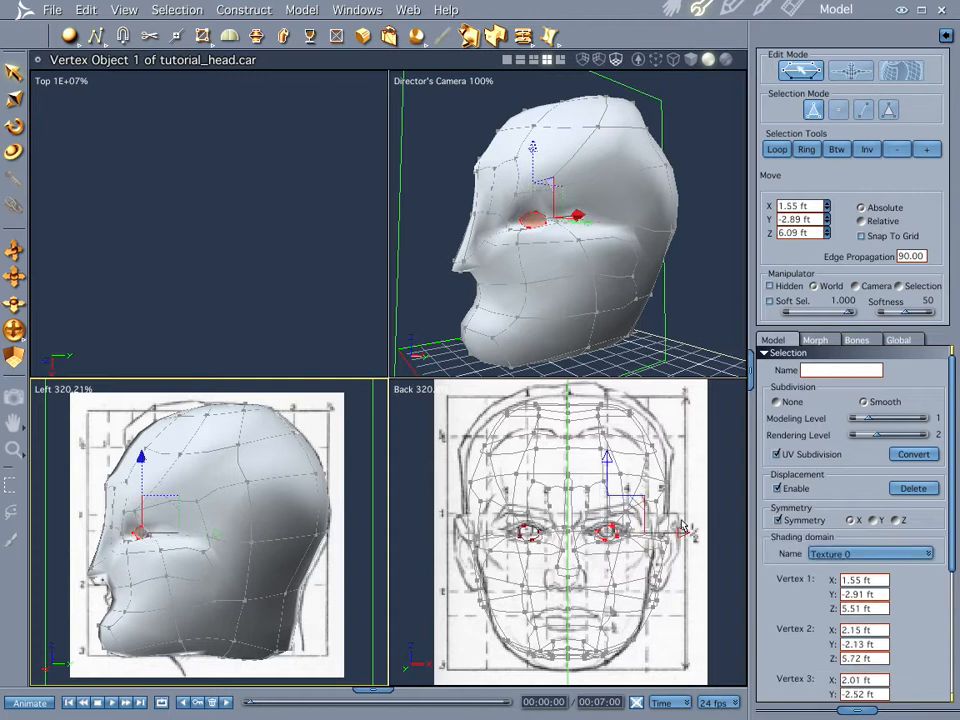
pyautogui.moveTo(215, 535); pyautogui.dragTo(242, 545)
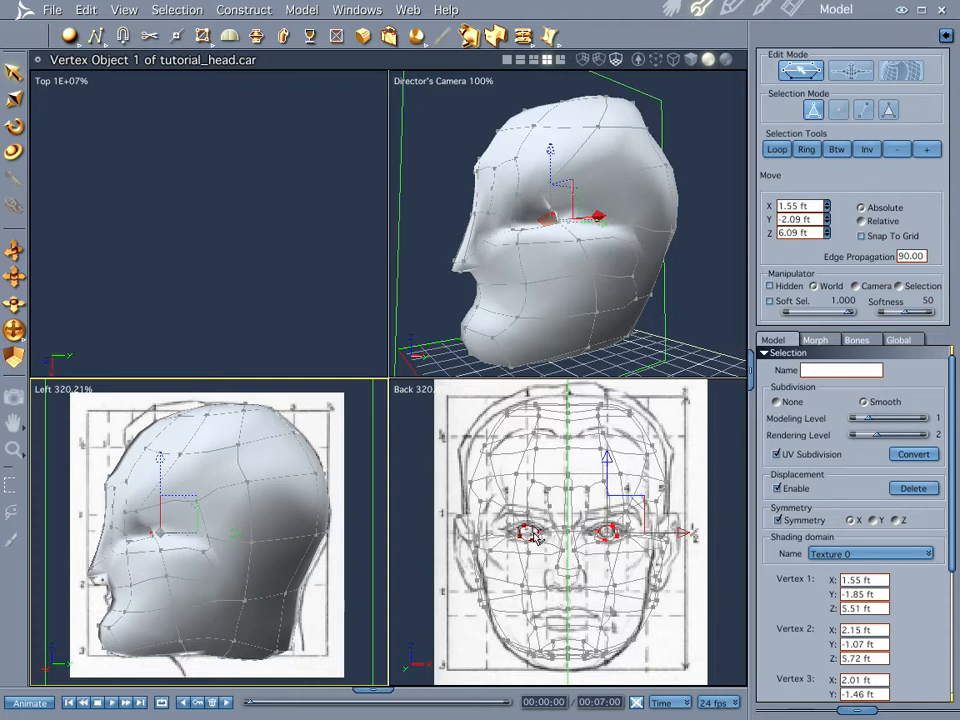
# - Select the two edges running from the brow to the temple and apply a Quick Fillet to them
pyautogui.click(147, 515)
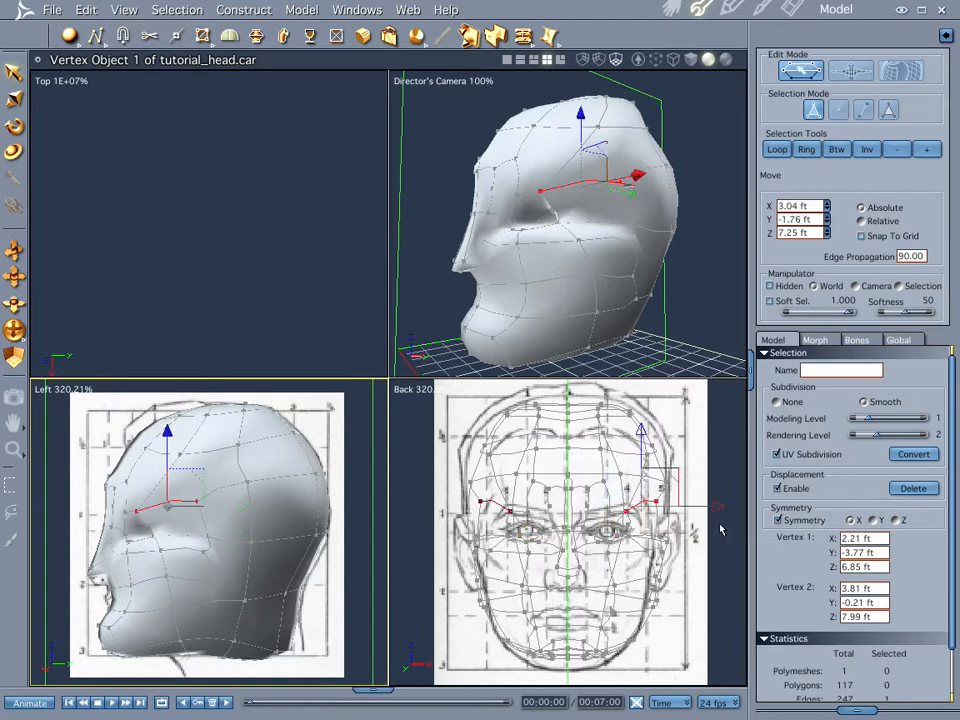
pyautogui.keyDown('ctrl'); pyautogui.click(131, 514); pyautogui.keyUp('ctrl')
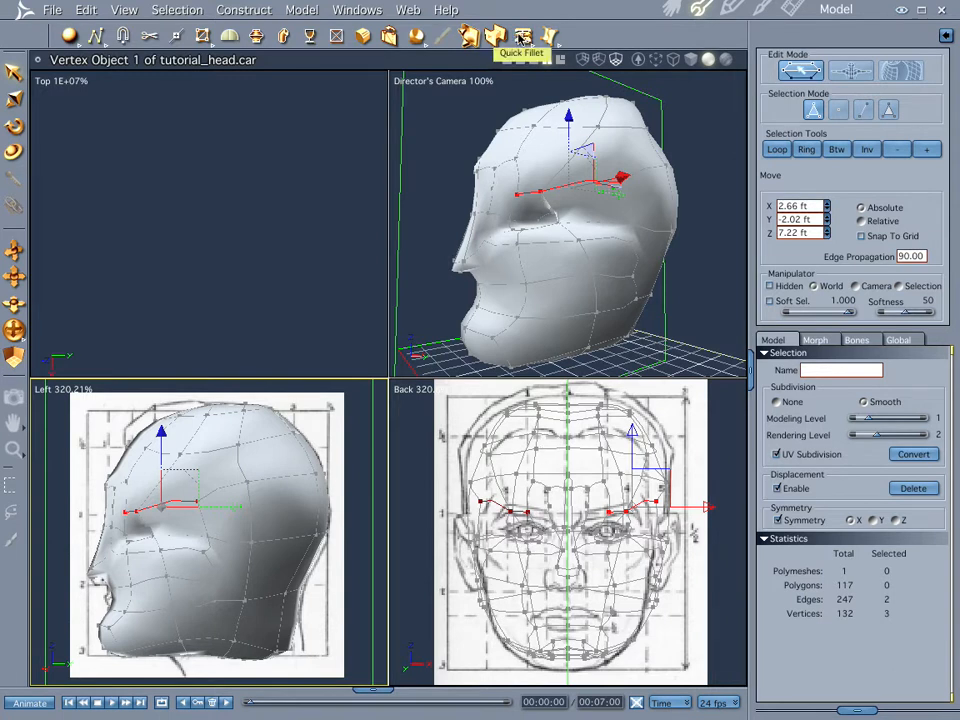
pyautogui.click(522, 37)
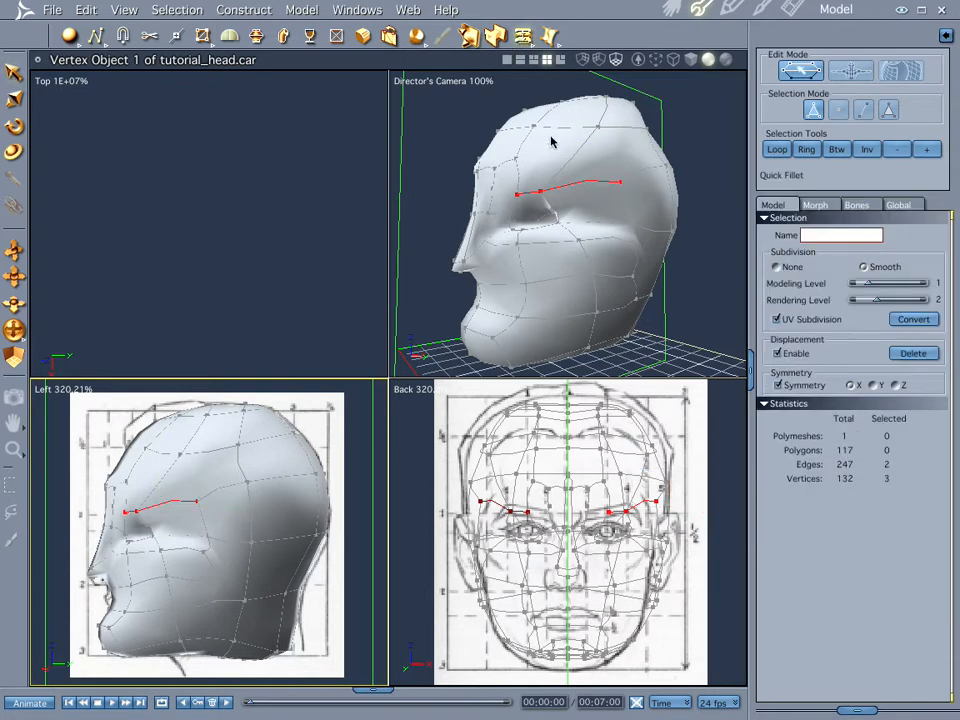
pyautogui.moveTo(570, 184); pyautogui.dragTo(592, 184)
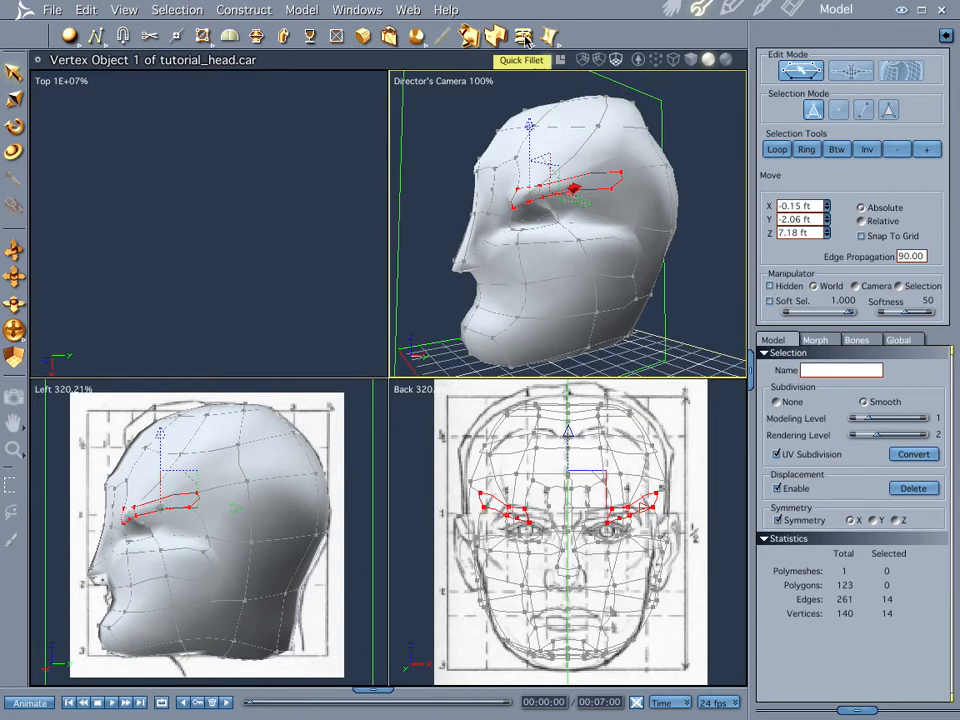
# - Select the vertical temple edge behind the eye and add an auto-linked vertex in its upper half
pyautogui.click(605, 218)
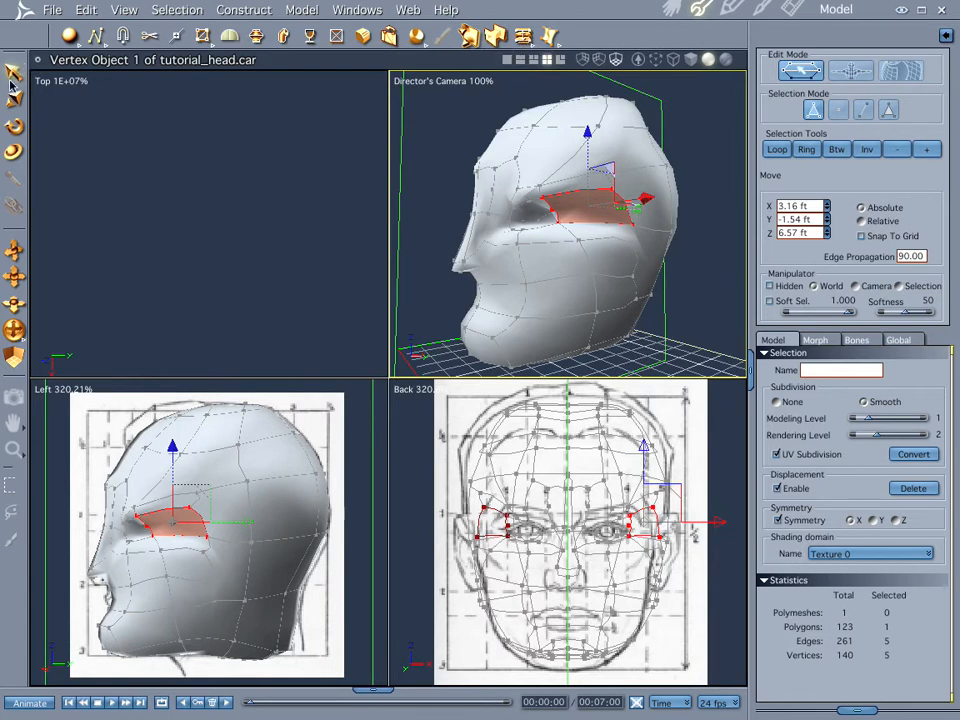
pyautogui.click(701, 251)
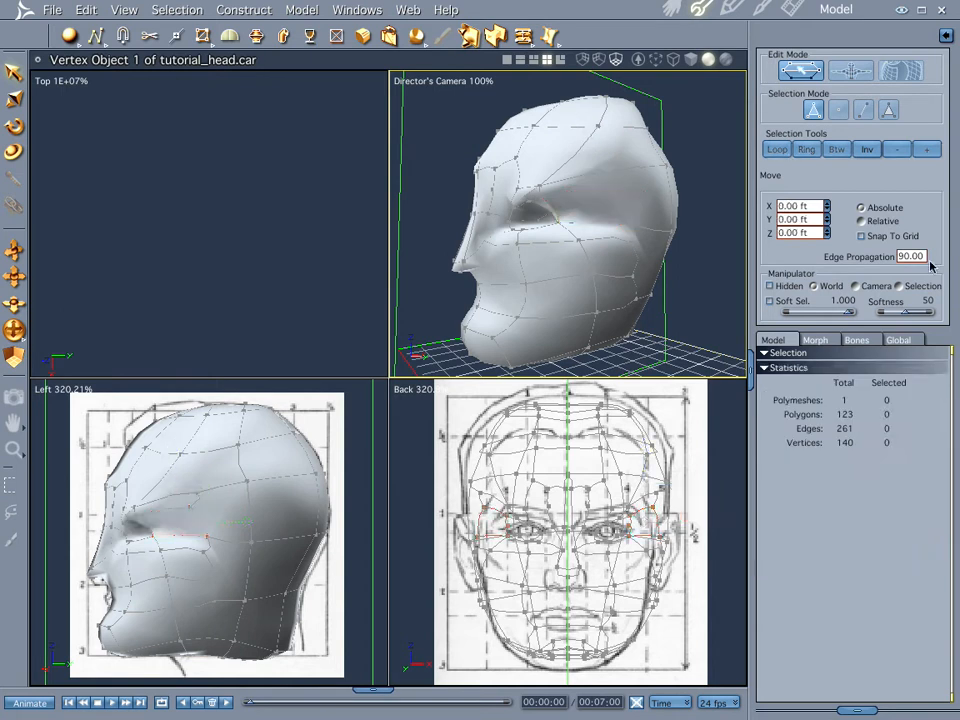
pyautogui.click(623, 206)
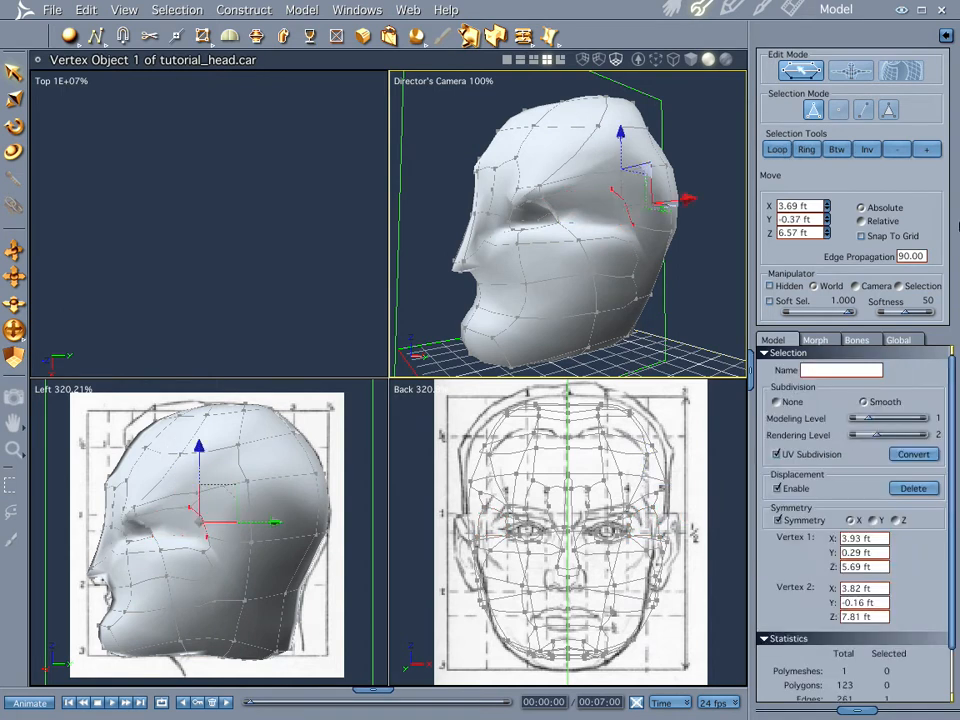
pyautogui.click(149, 36)
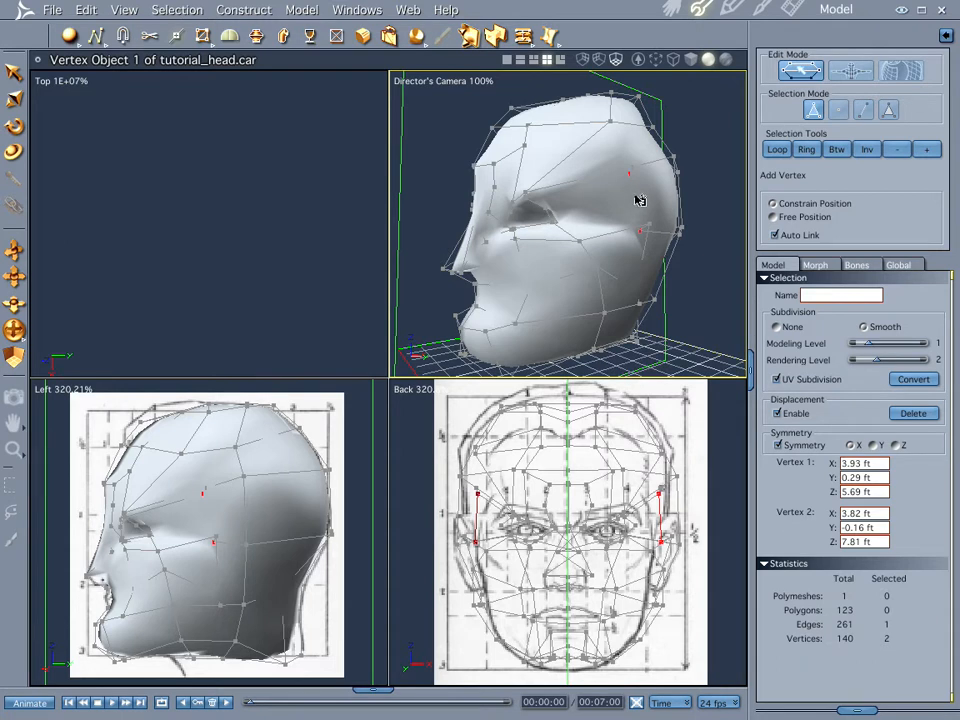
pyautogui.click(640, 200)
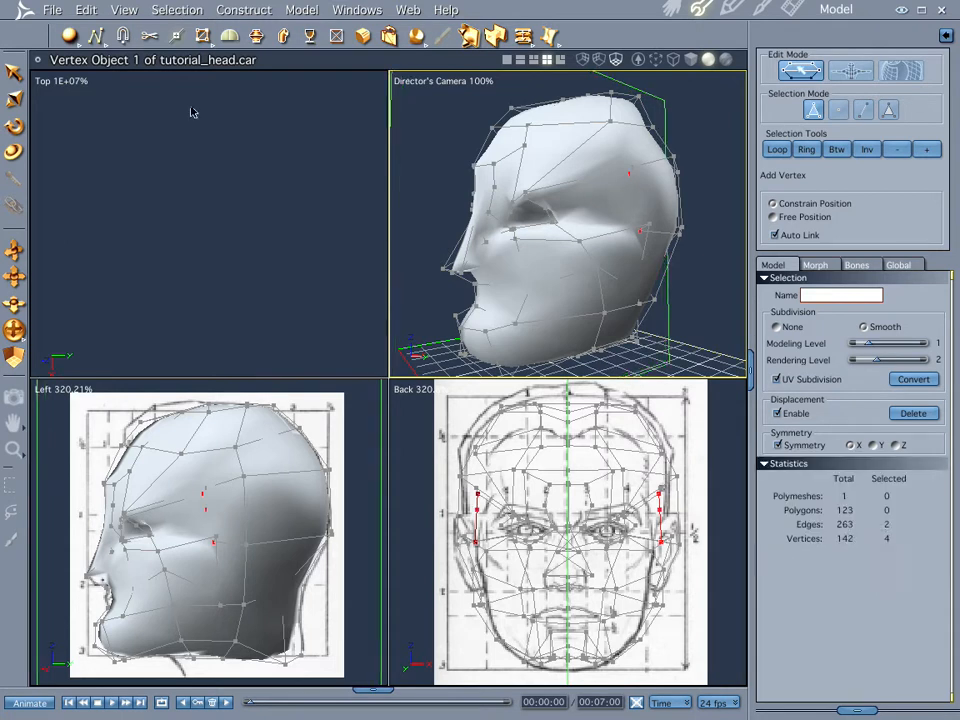
# - Select the side vertex at eye height and move it inward to X -3.87 ft
pyautogui.click(14, 75)
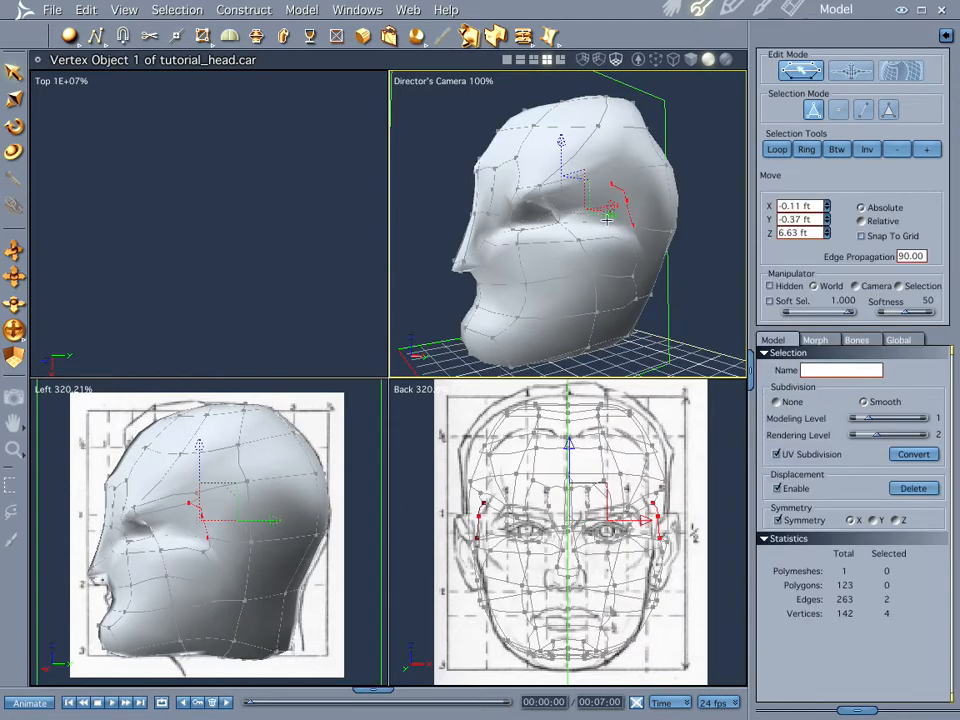
pyautogui.click(479, 539)
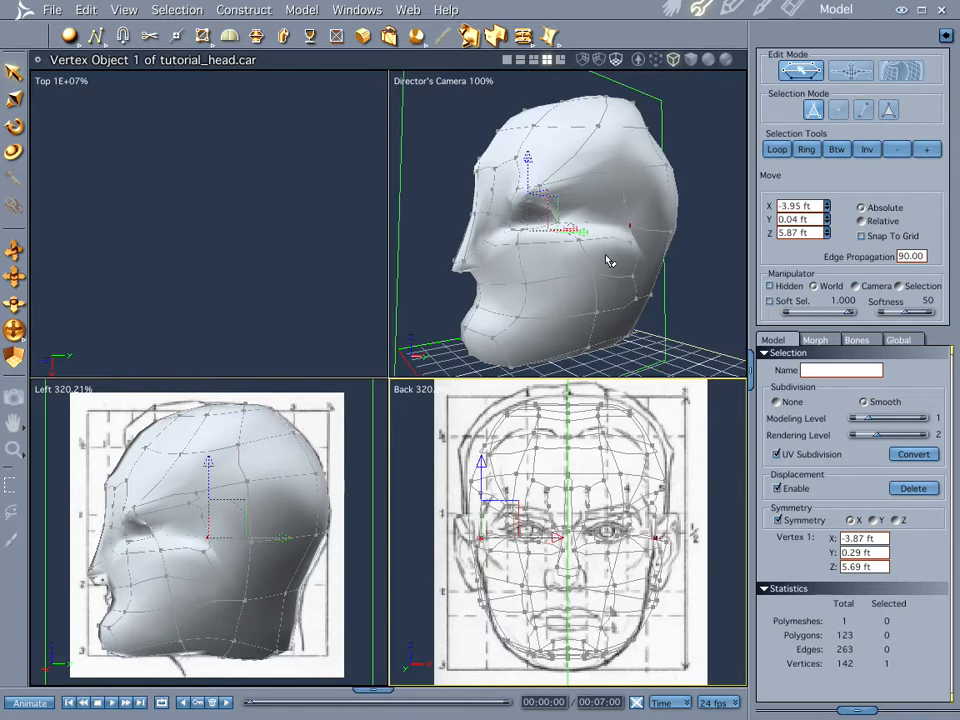
# - Add a vertex to the edge running from the upper side of the forehead down to the brow, level with the neighbouring forehead vertex
pyautogui.moveTo(591, 274); pyautogui.dragTo(917, 300, button='middle')
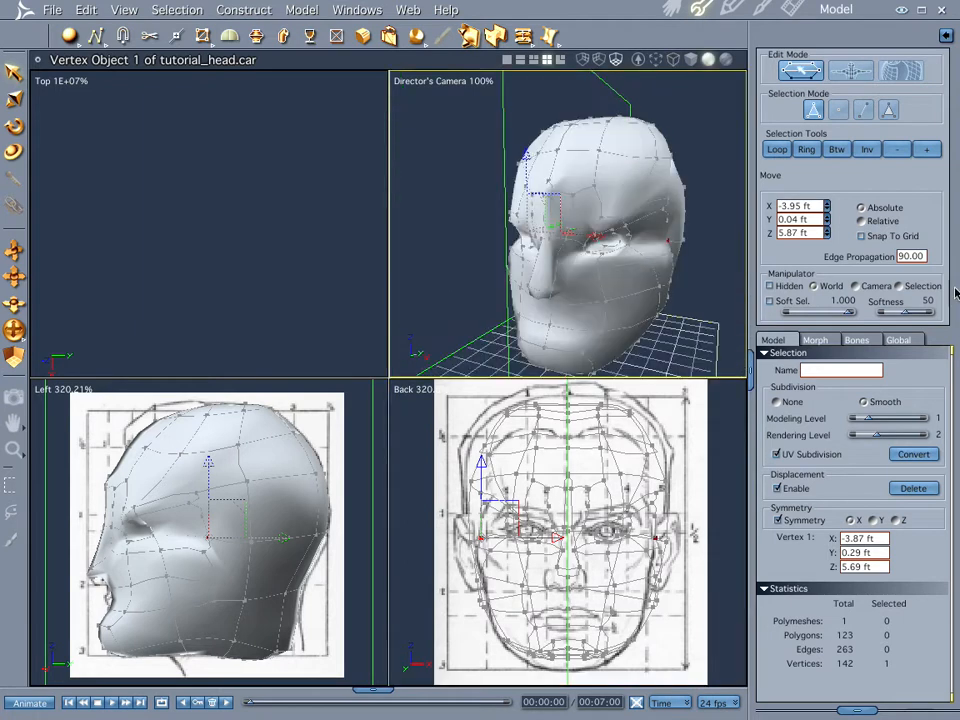
pyautogui.moveTo(603, 296); pyautogui.dragTo(624, 285, button='middle')
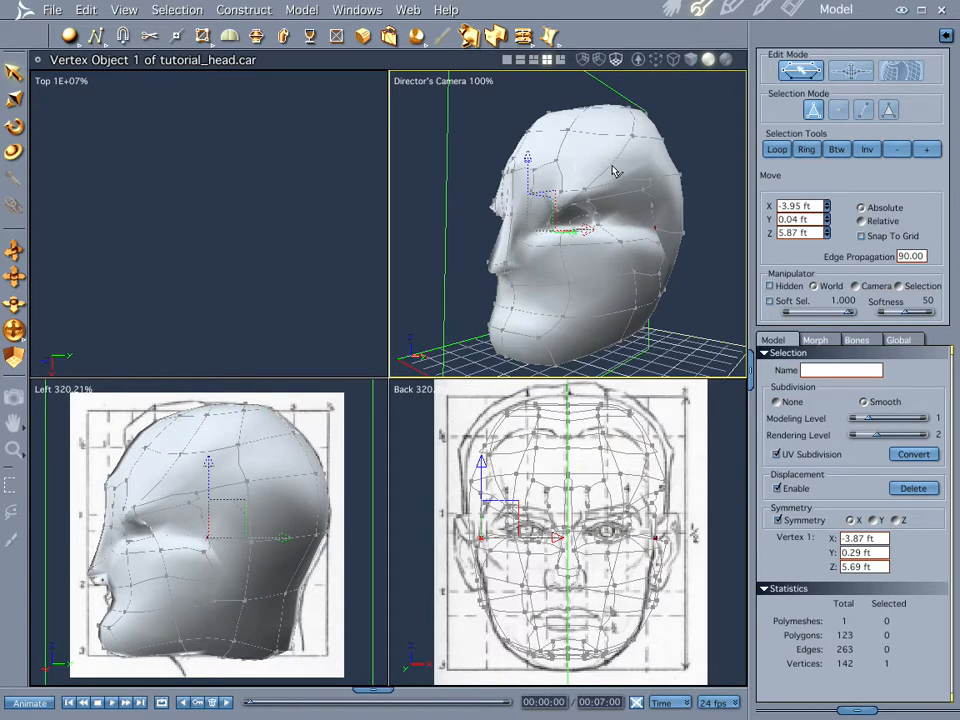
pyautogui.click(180, 36)
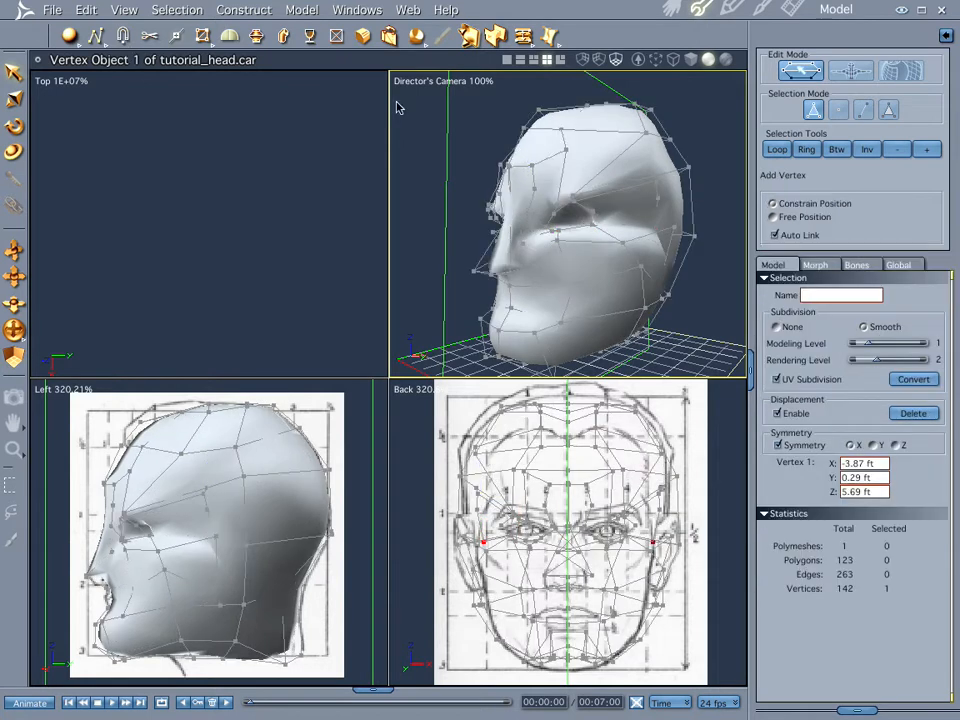
pyautogui.click(613, 162)
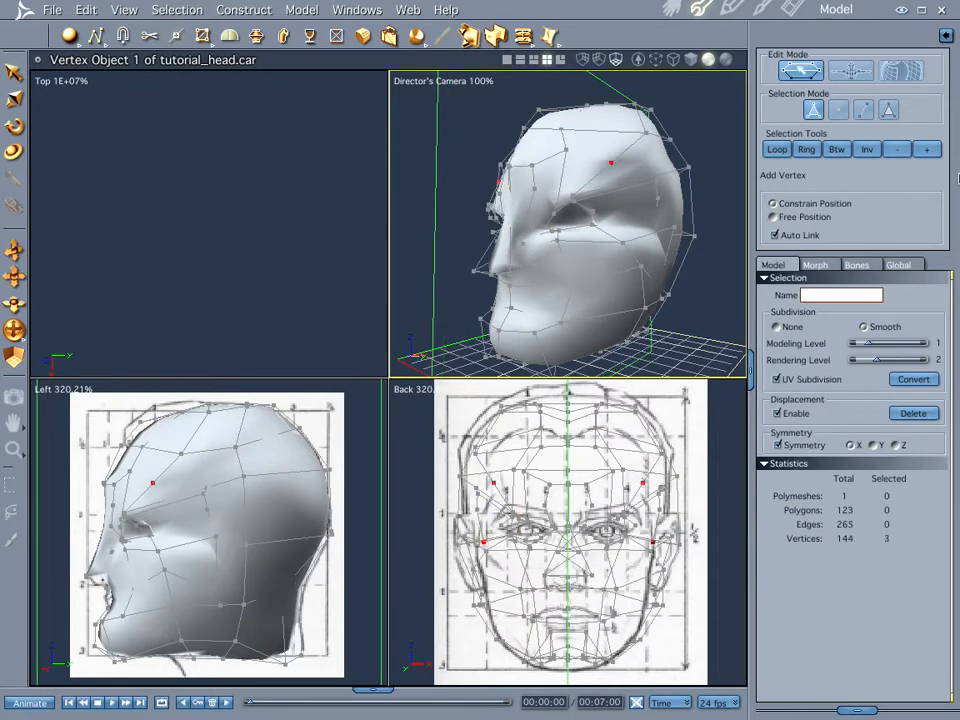
pyautogui.click(13, 68)
pyautogui.click(304, 221)
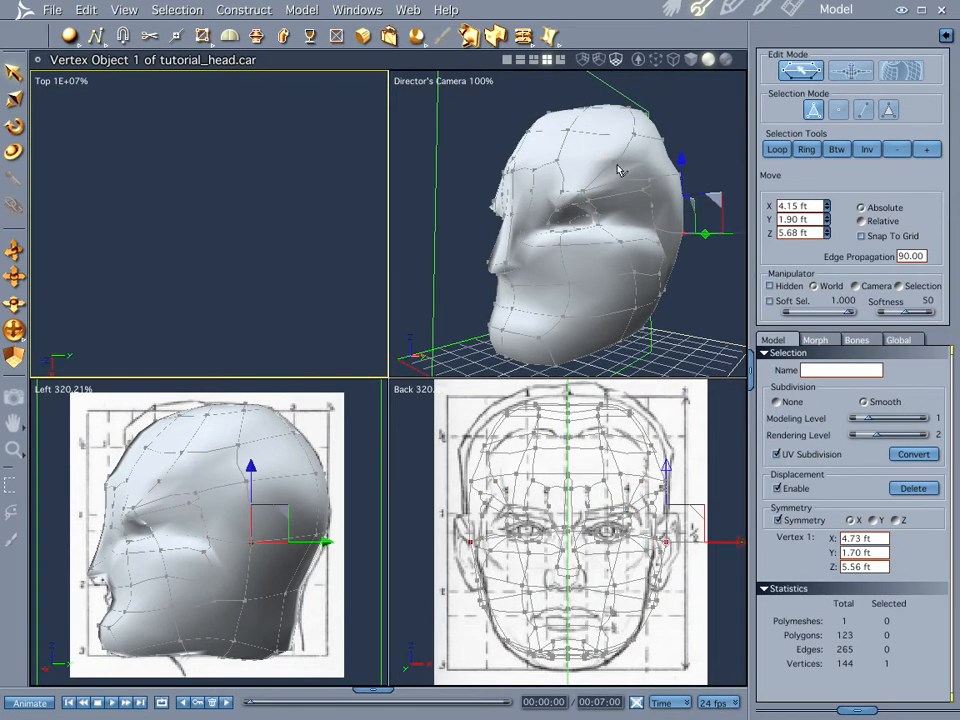
# - Select the new vertex above the brow and the neighbouring vertex nearer the forehead's centre, and link them with an edge
pyautogui.click(574, 158)
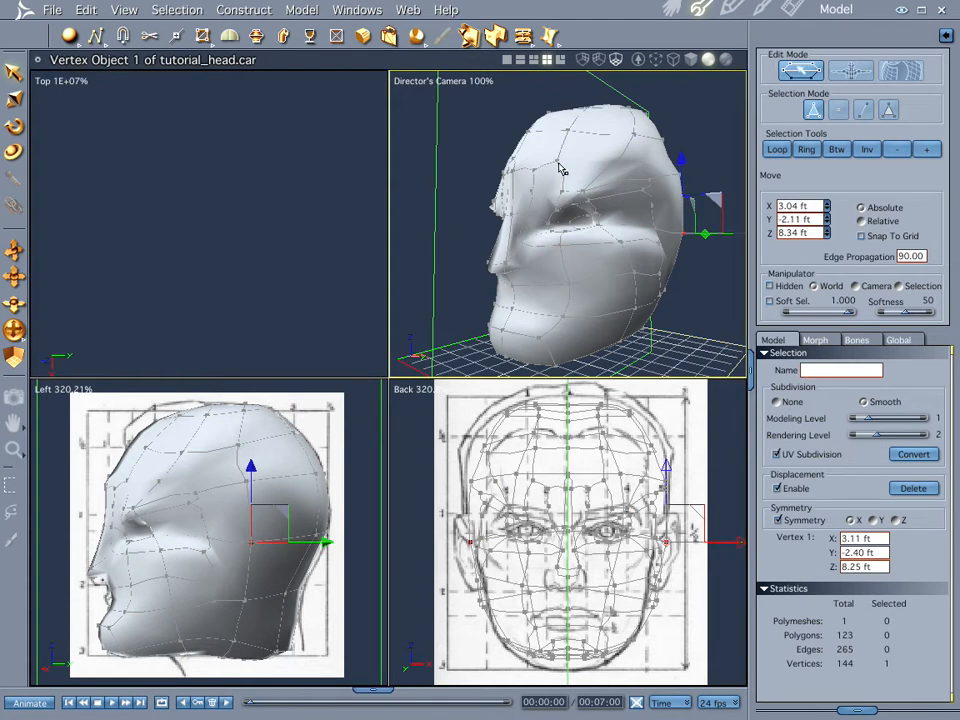
pyautogui.keyDown('shift'); pyautogui.click(563, 168); pyautogui.keyUp('shift')
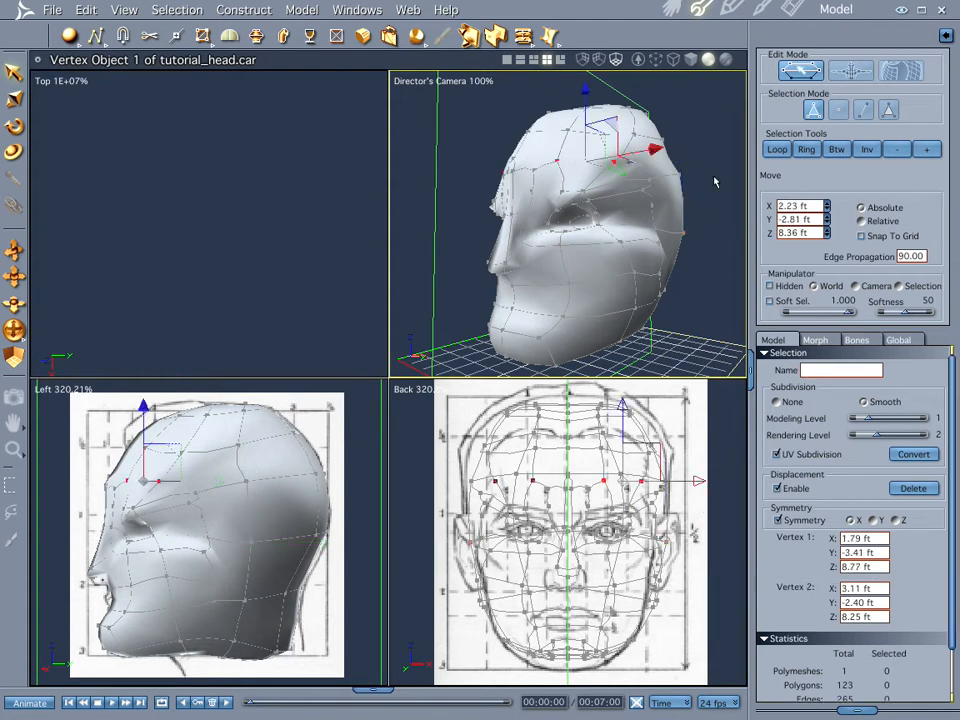
pyautogui.hotkey('ctrl', 'l')
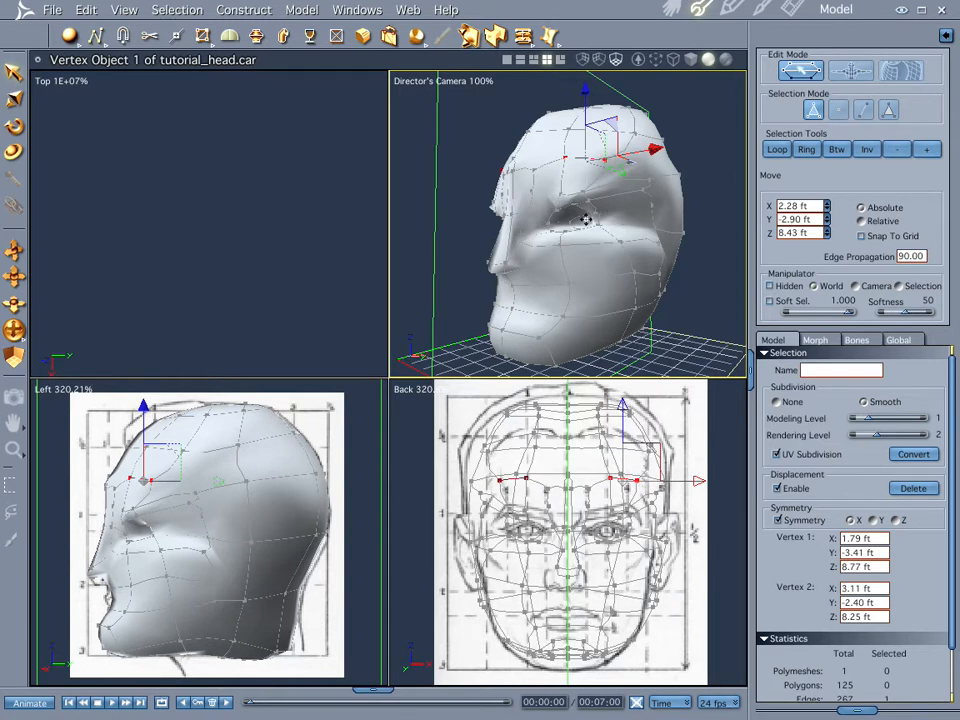
pyautogui.moveTo(597, 318); pyautogui.dragTo(905, 290, button='middle')
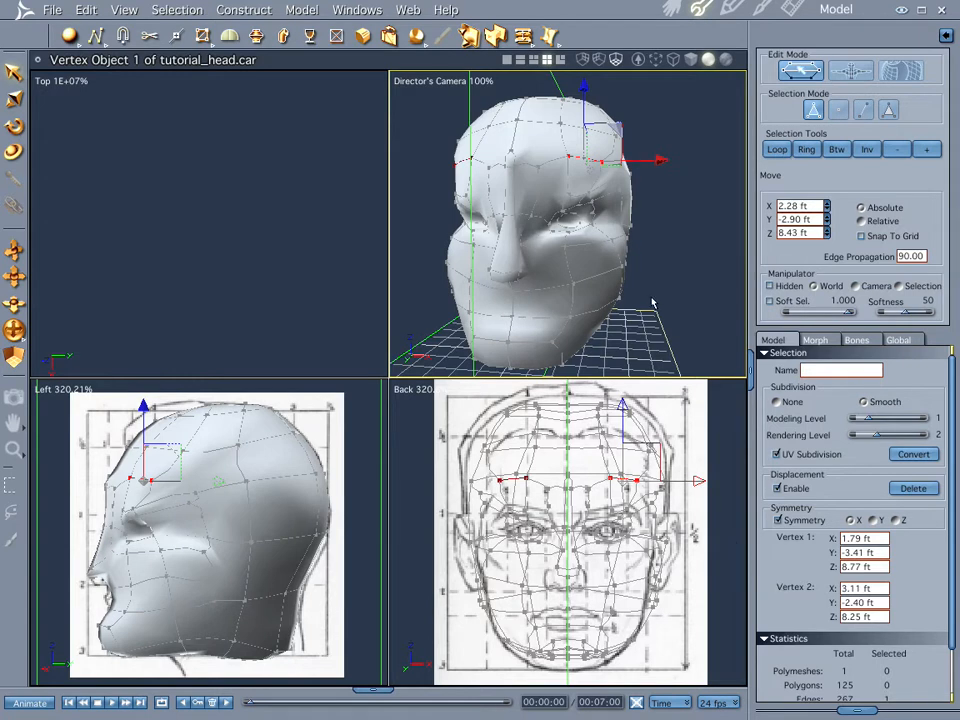
pyautogui.moveTo(557, 269); pyautogui.dragTo(912, 258, button='middle')
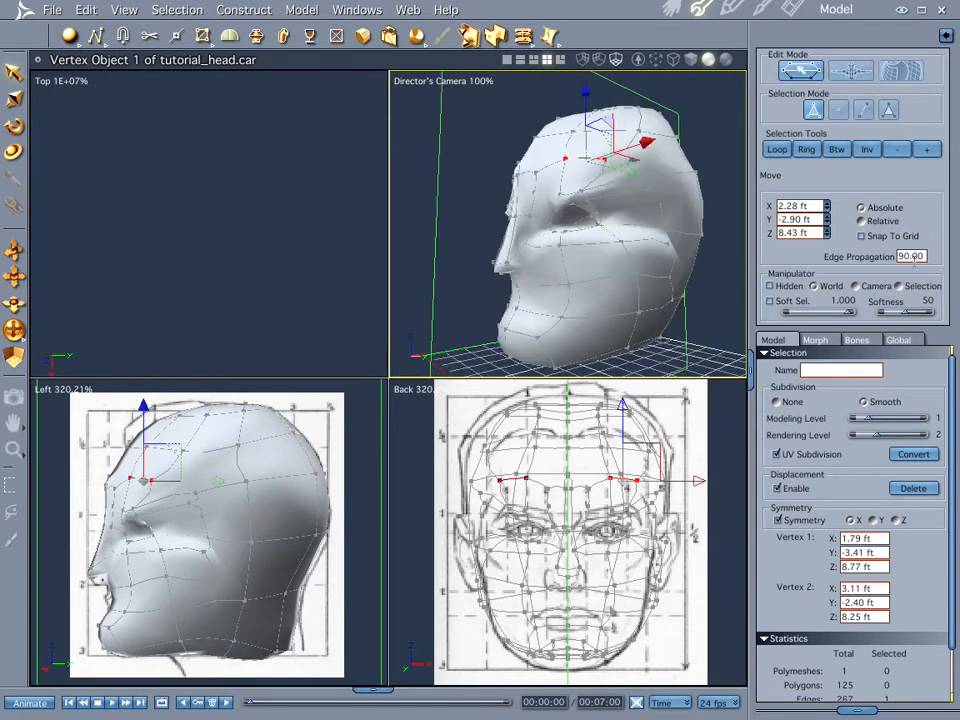
pyautogui.moveTo(658, 299); pyautogui.dragTo(866, 235, button='middle')
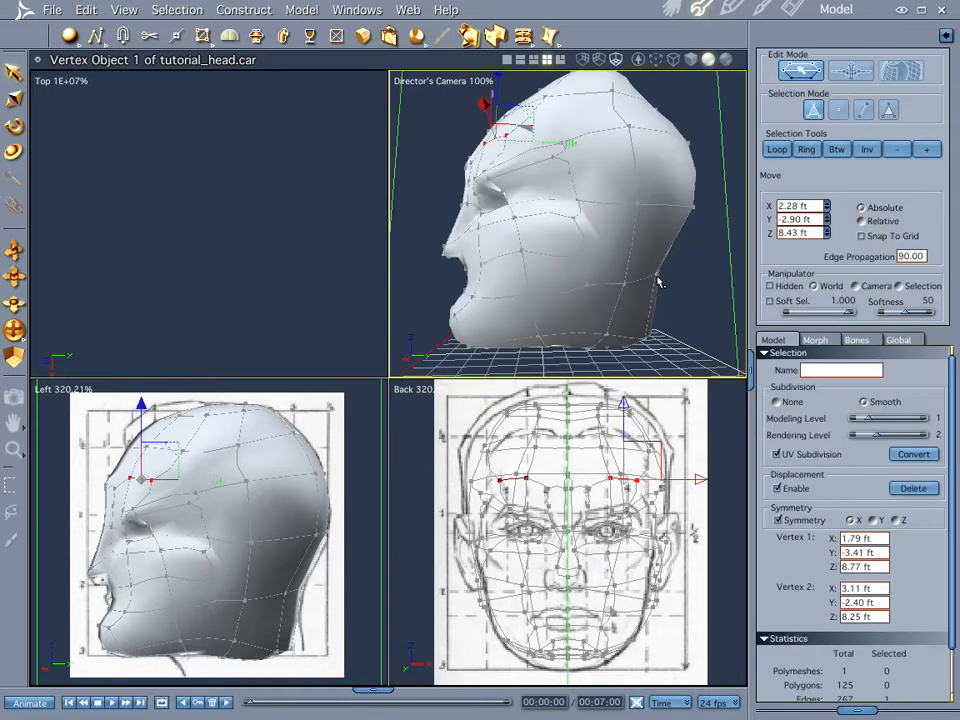